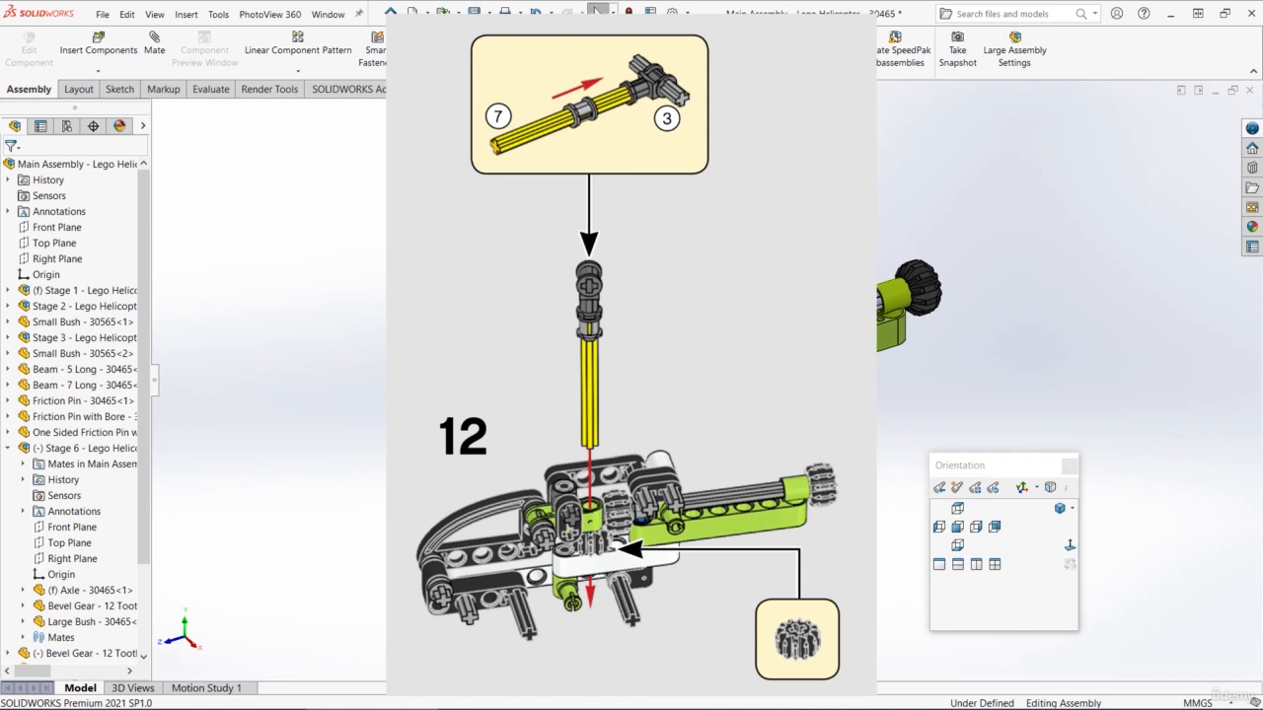
# Switch to the Axle - 30465 part and make a new assembly from it
pyautogui.hotkey('ctrl', 'Tab')
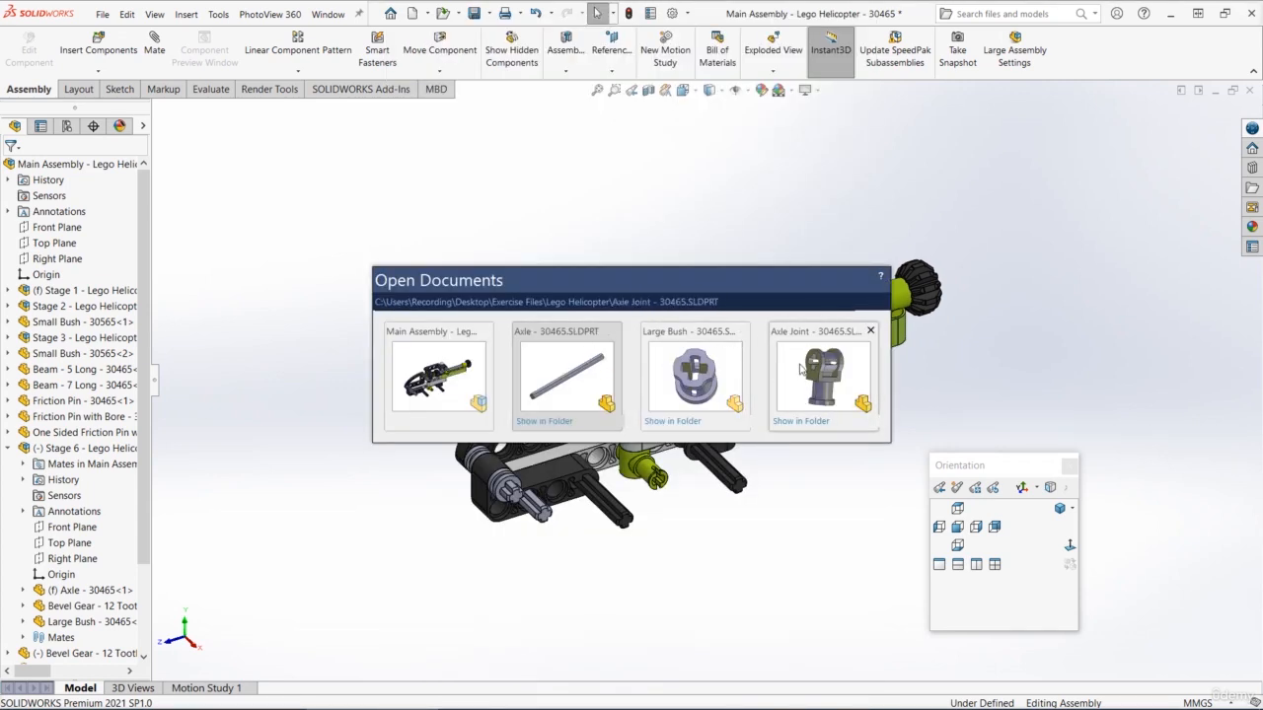
pyautogui.click(587, 376)
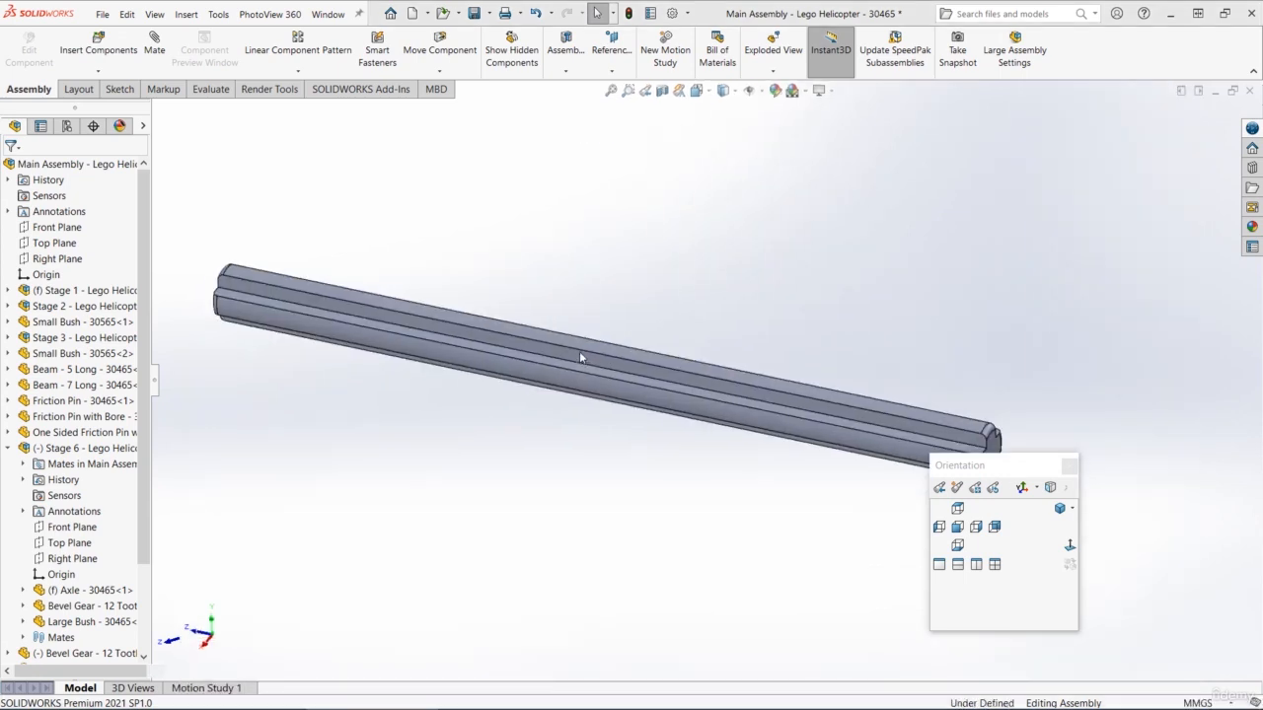
pyautogui.click(104, 13)
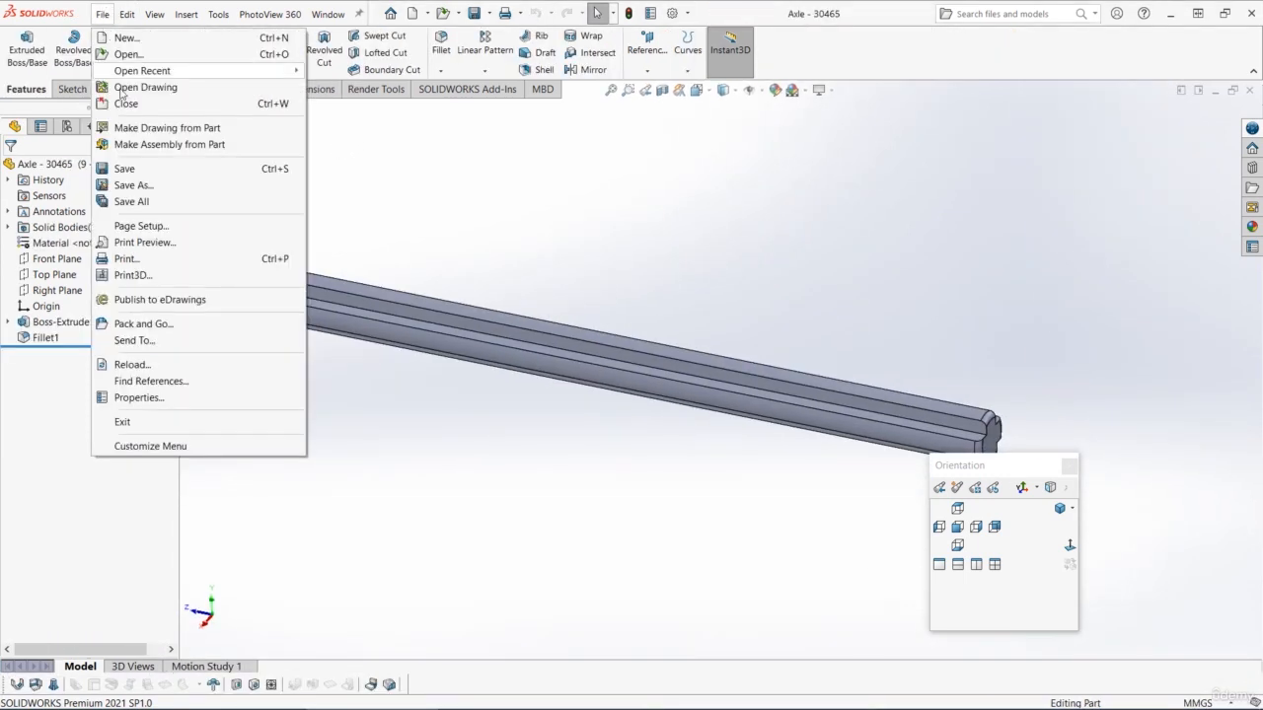
pyautogui.click(157, 150)
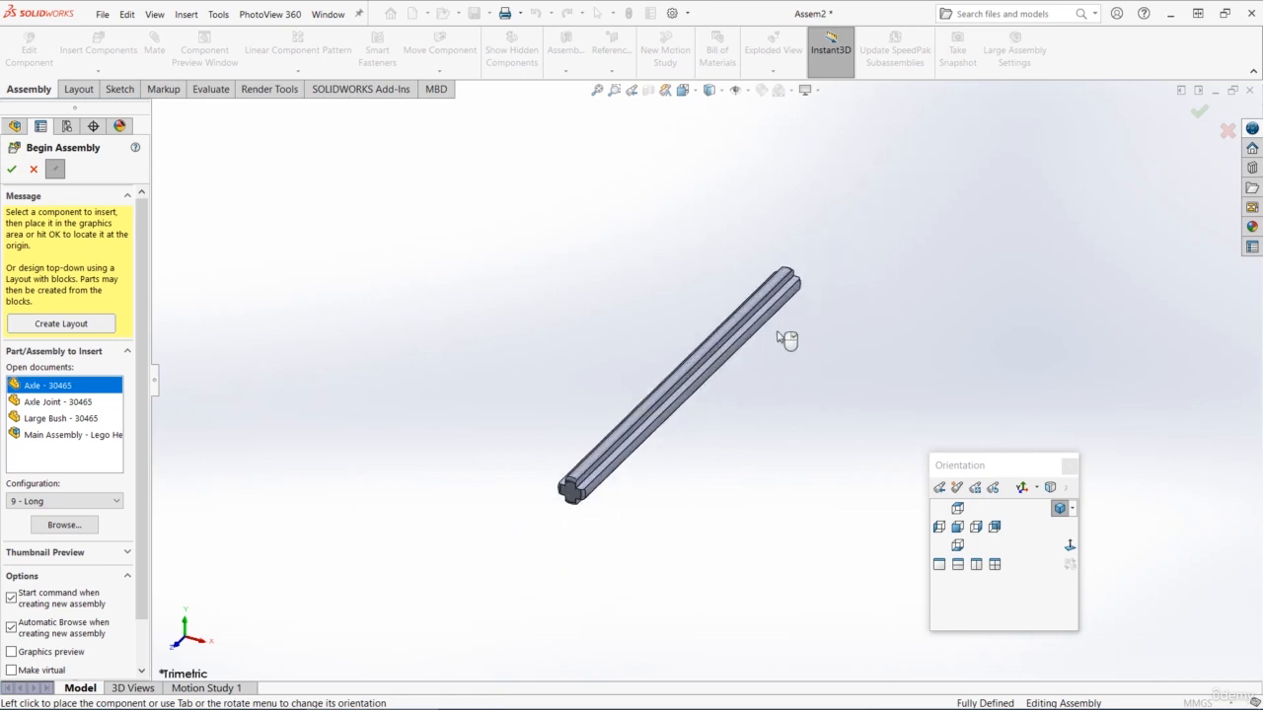
# With graphics preview on, place two 9 - Long axles in the assembly, the second rotated 90 degrees about Y
pyautogui.scroll(-1, 40, 592)
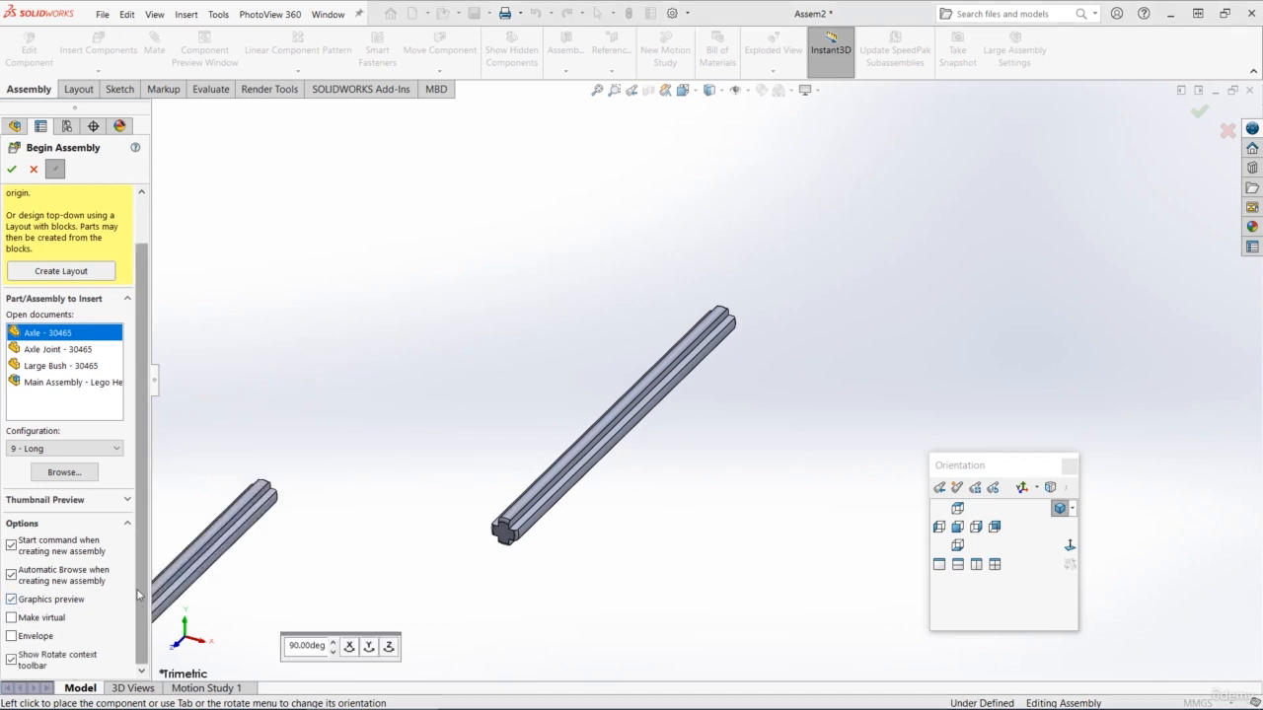
pyautogui.moveTo(140, 579); pyautogui.dragTo(144, 527)
pyautogui.scroll(1, 713, 381)
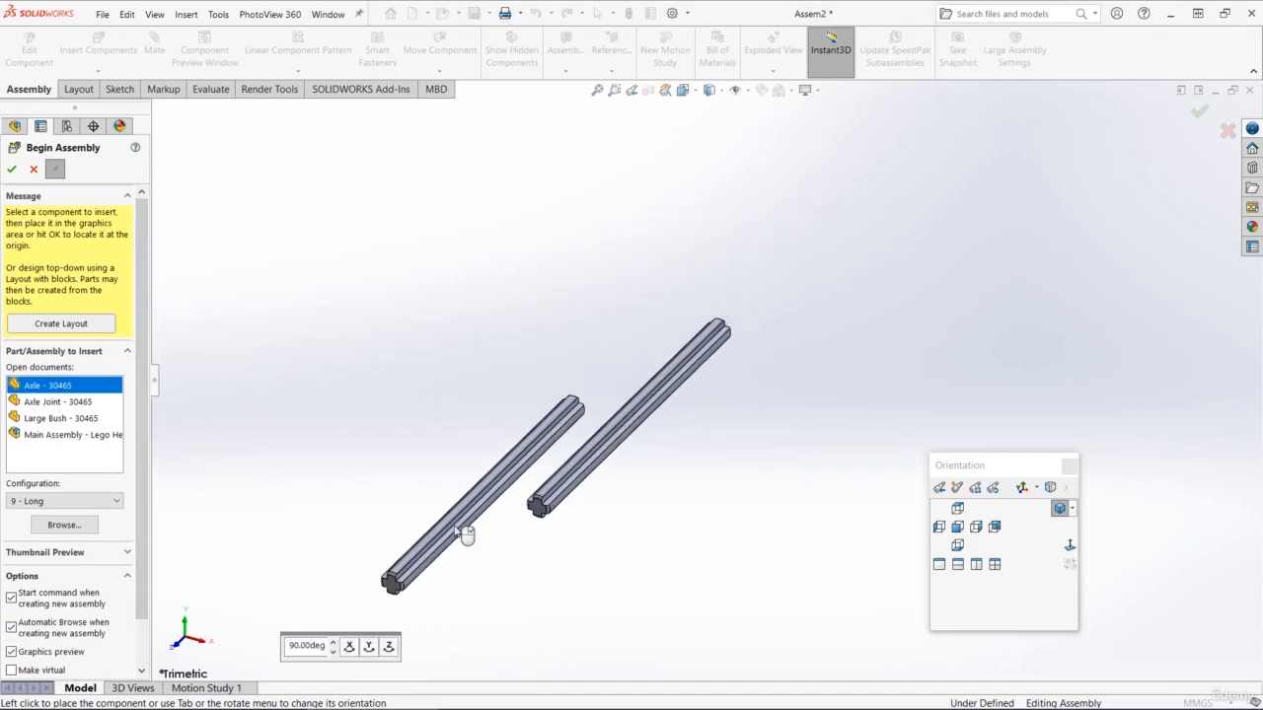
pyautogui.click(368, 647)
pyautogui.click(795, 267)
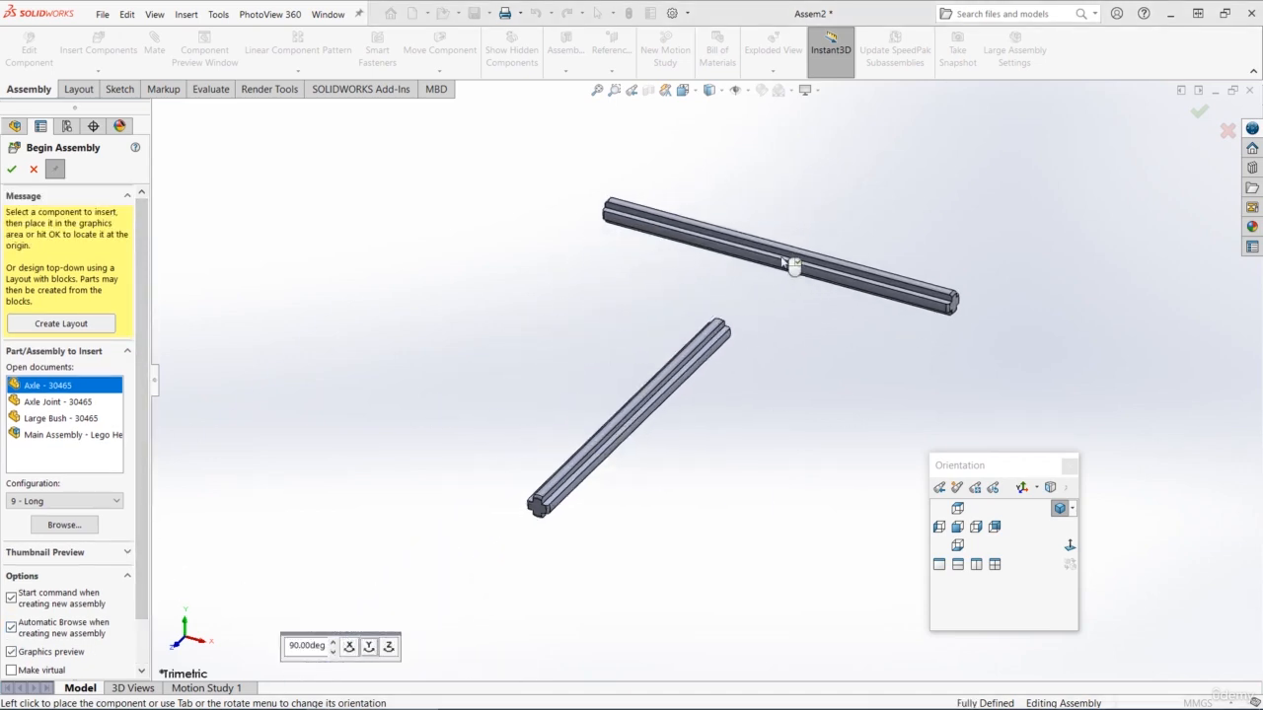
# Insert the Axle Joint, rotating it in 90-degree increments until its stem lies parallel to the first axle, between the two axles
pyautogui.click(57, 401)
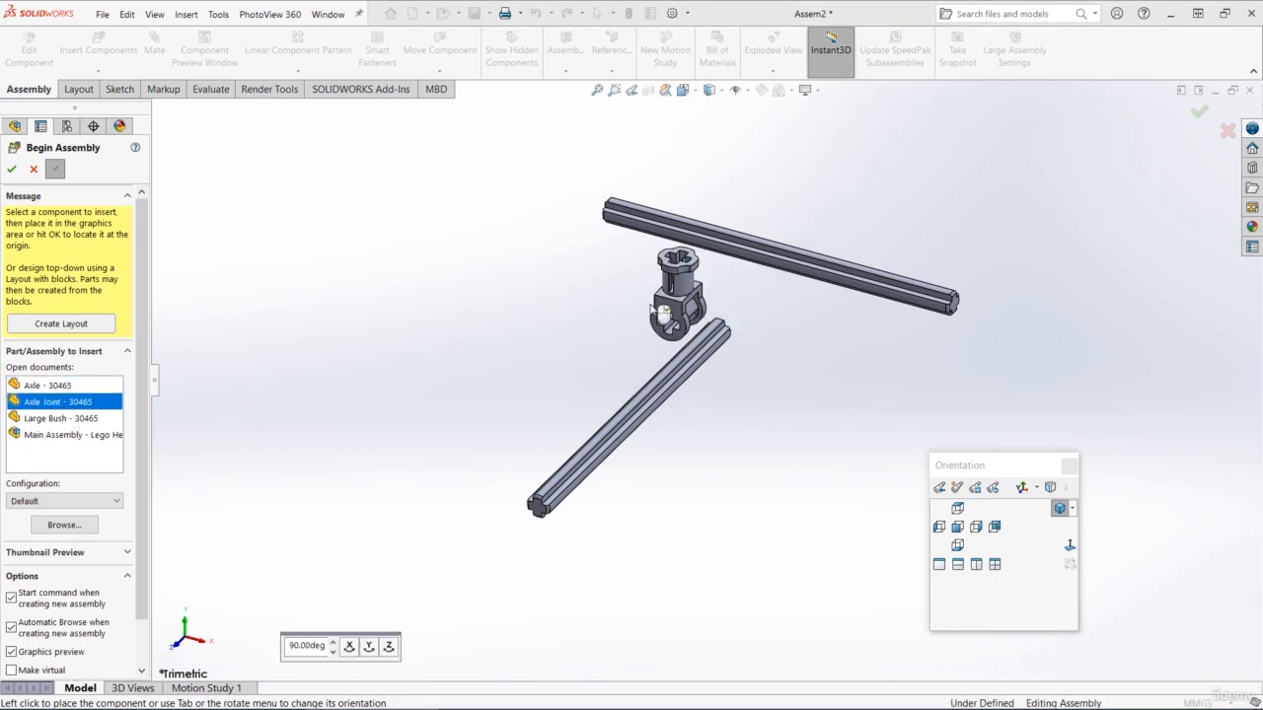
pyautogui.click(350, 647)
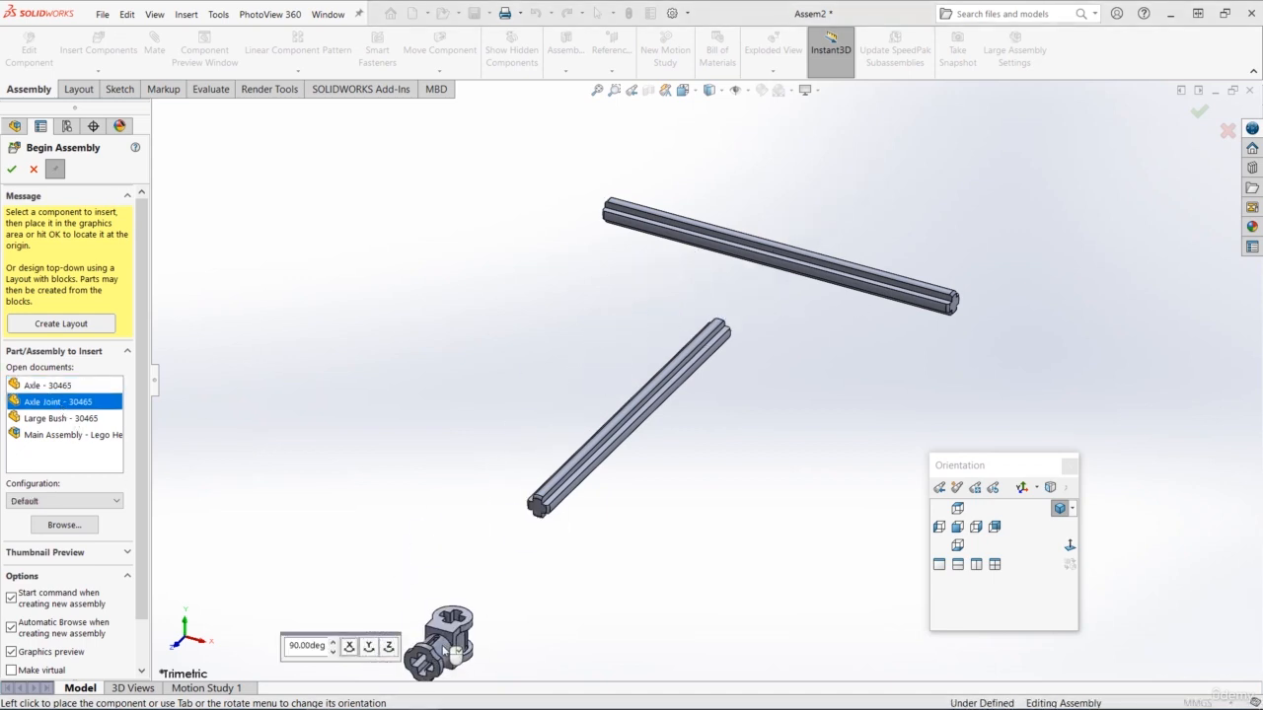
pyautogui.click(370, 648)
pyautogui.click(369, 647)
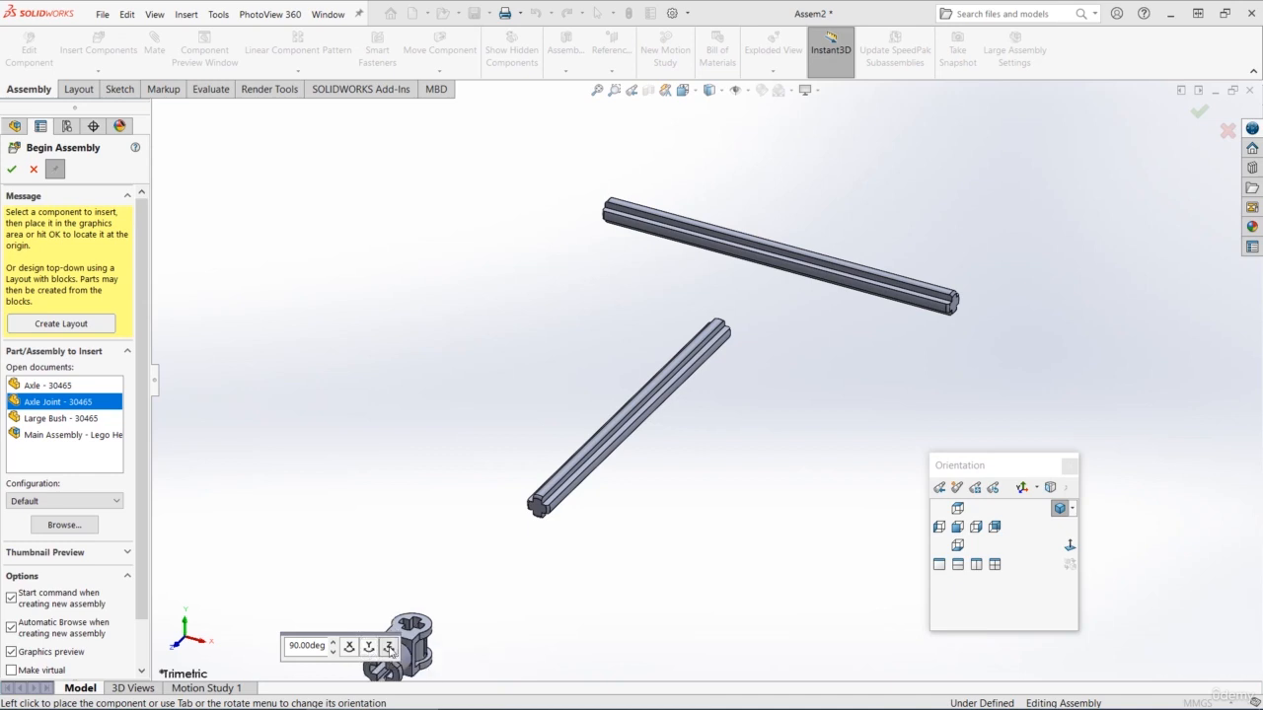
pyautogui.click(706, 286)
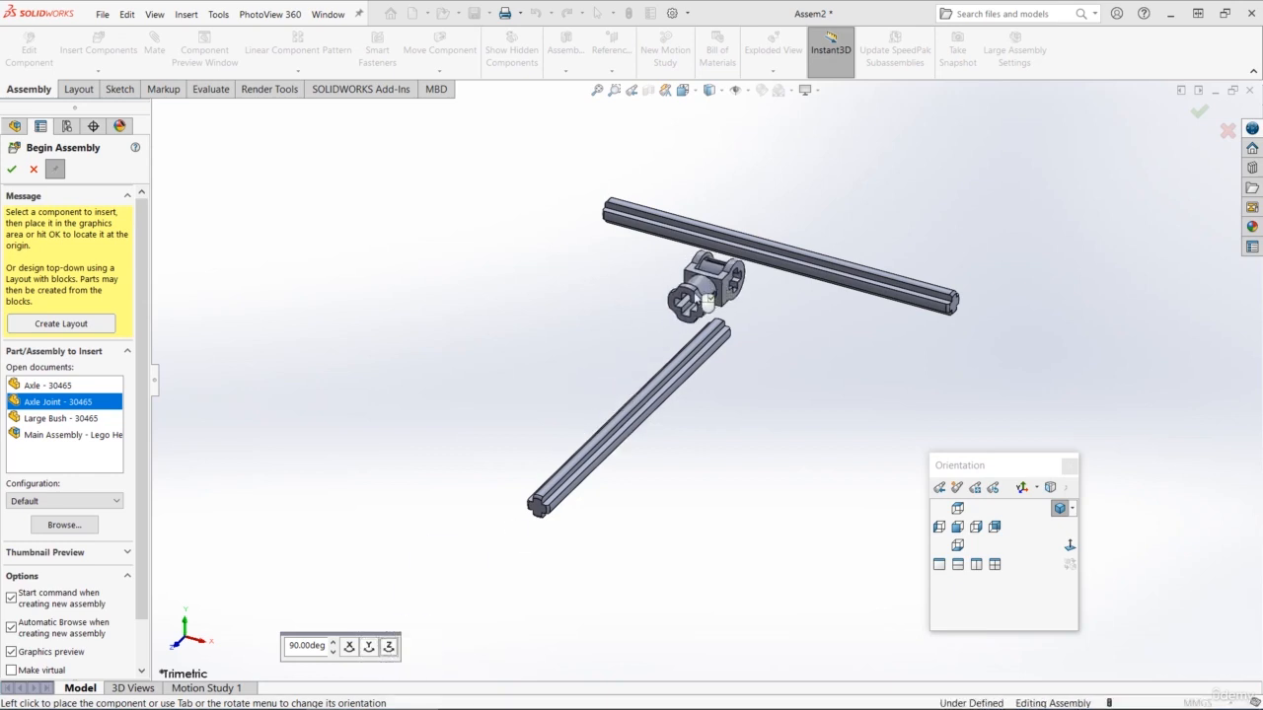
# Insert the Large Bush beside the Axle Joint, rotated 90 degrees about X, and finish inserting components
pyautogui.click(57, 420)
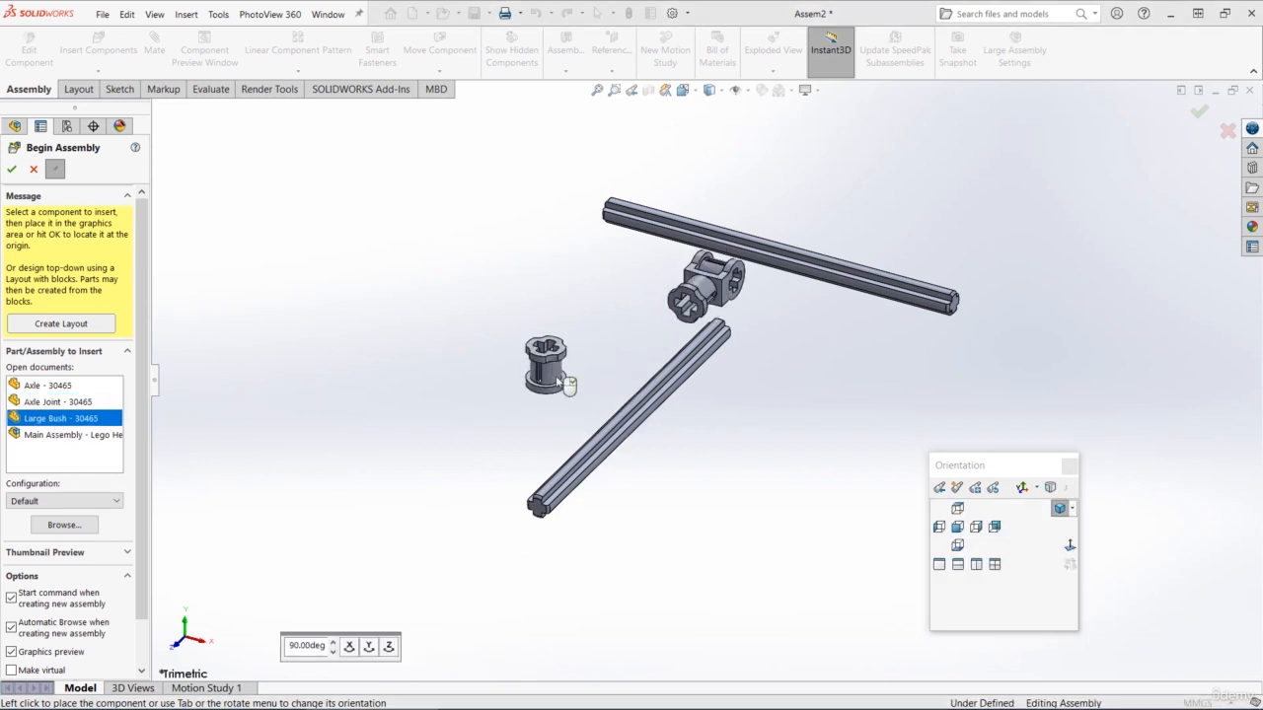
pyautogui.click(351, 648)
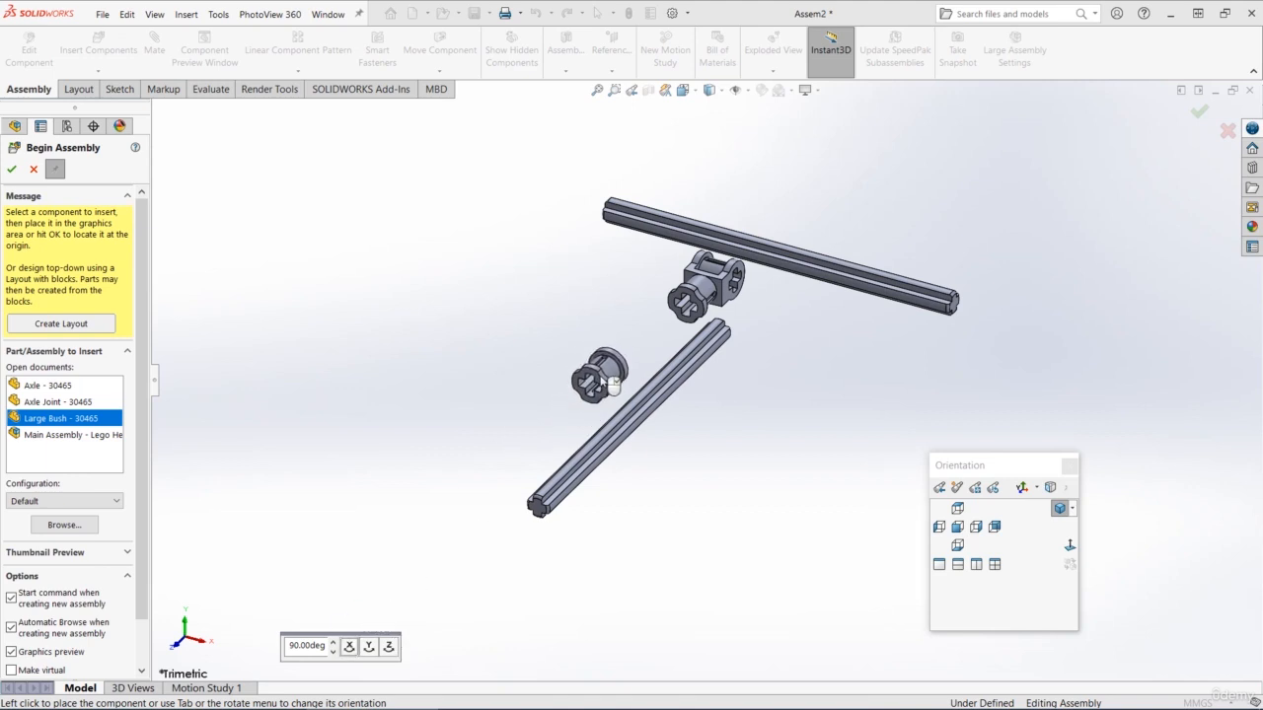
pyautogui.click(627, 327)
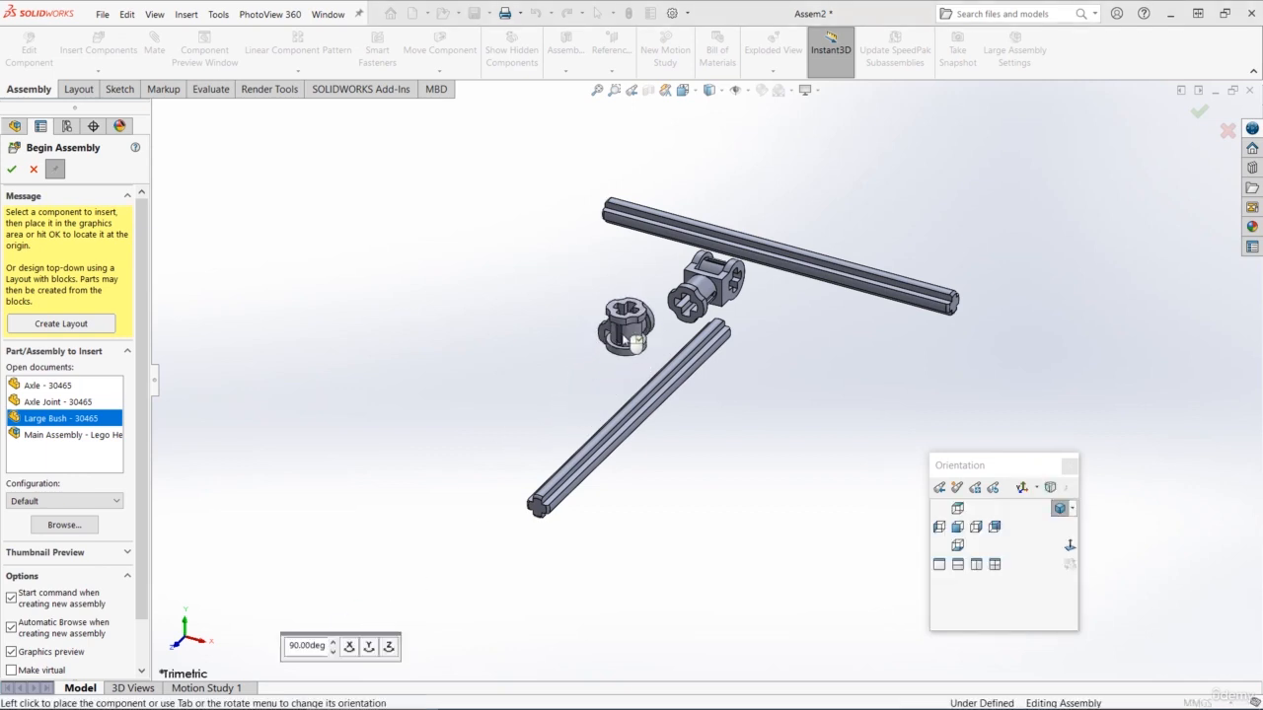
pyautogui.click(33, 171)
pyautogui.moveTo(727, 353); pyautogui.dragTo(686, 361, button='middle')
pyautogui.moveTo(805, 304); pyautogui.dragTo(791, 324, button='middle')
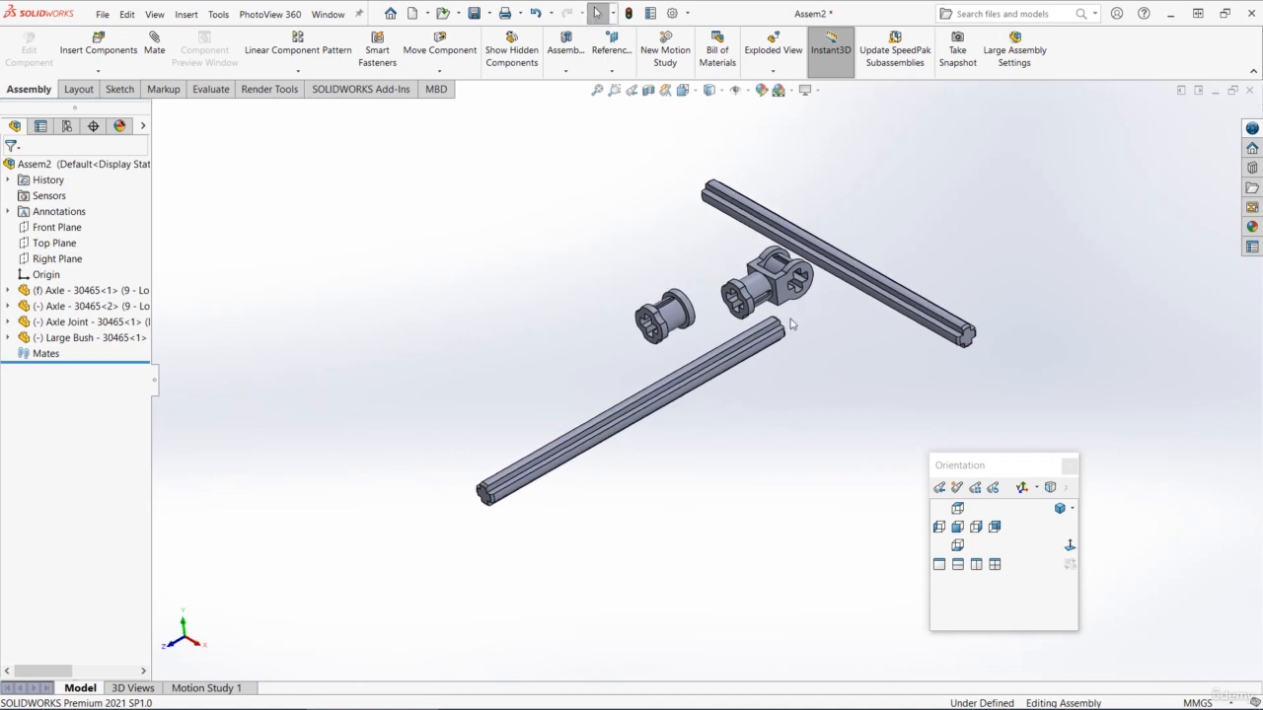
# Change the first, fixed axle to the 7 - Long configuration
pyautogui.click(731, 365)
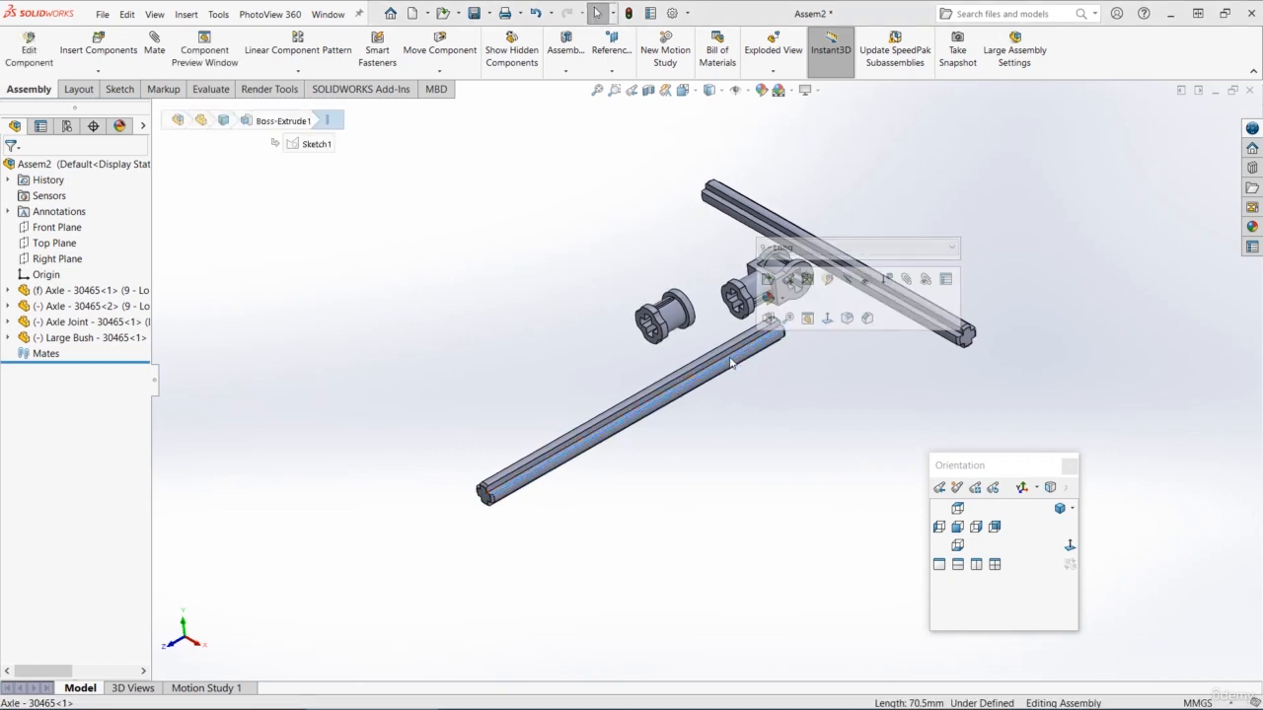
pyautogui.click(794, 248)
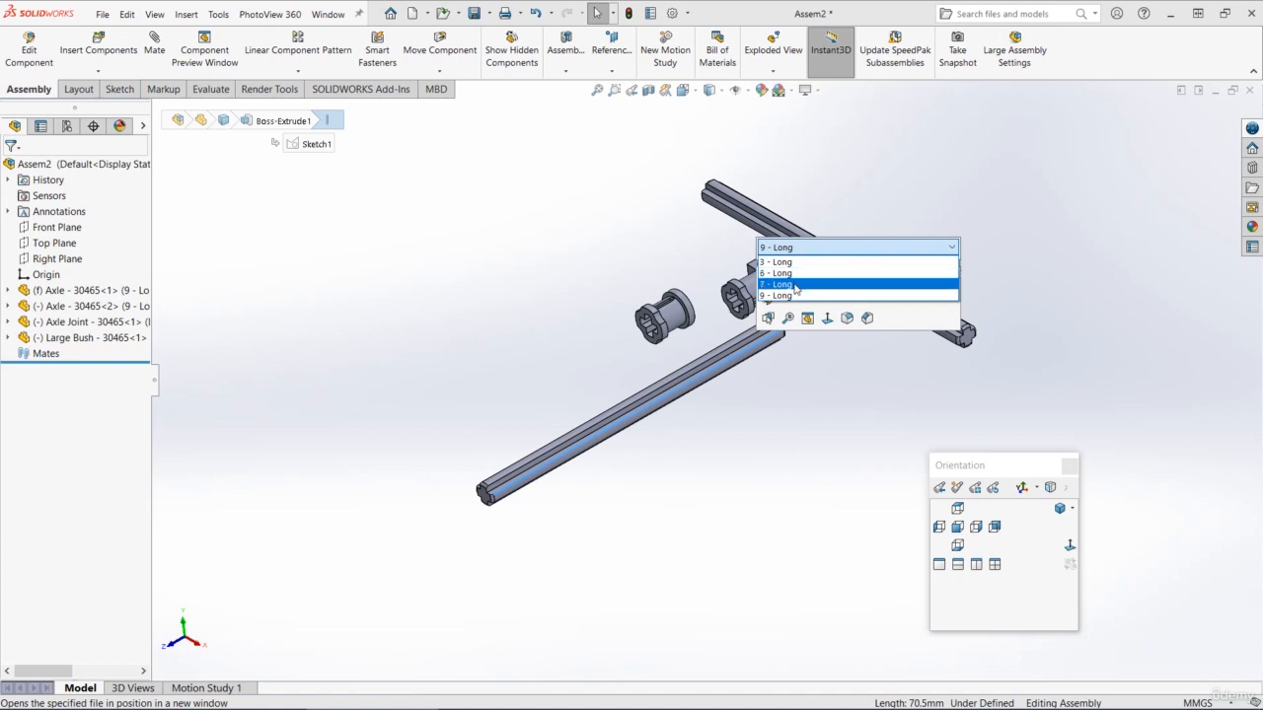
pyautogui.click(793, 284)
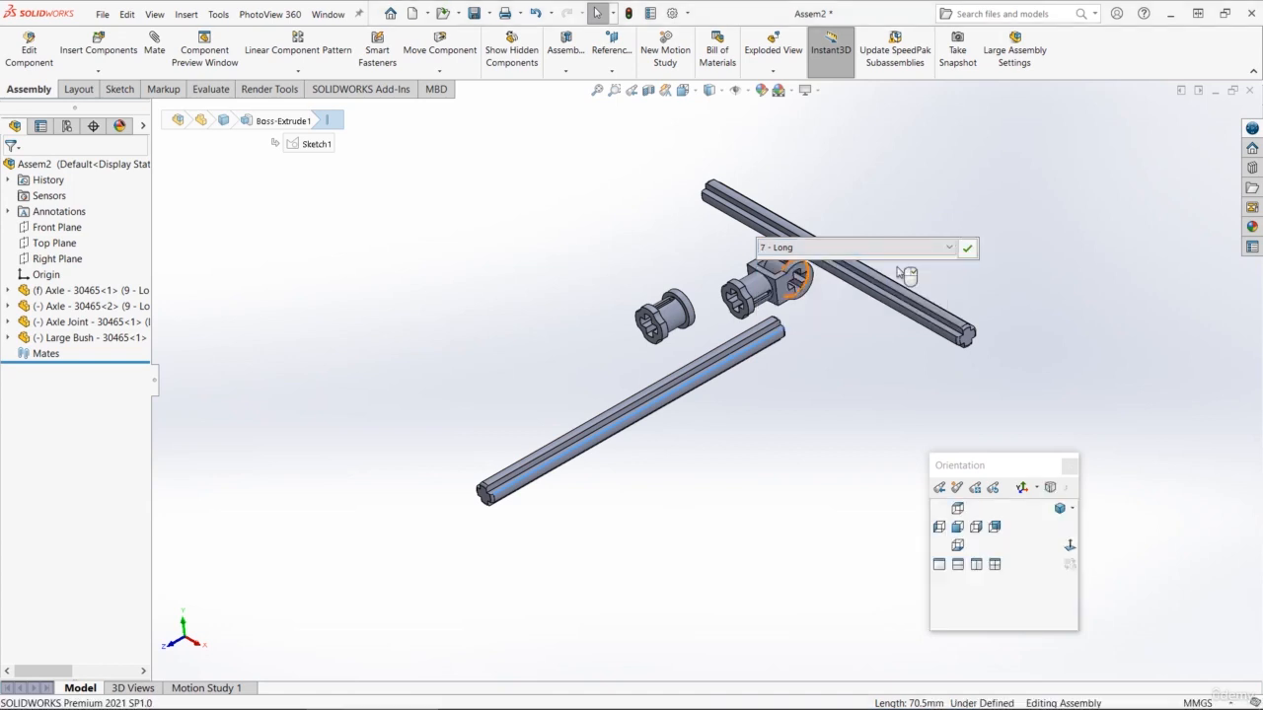
pyautogui.click(968, 249)
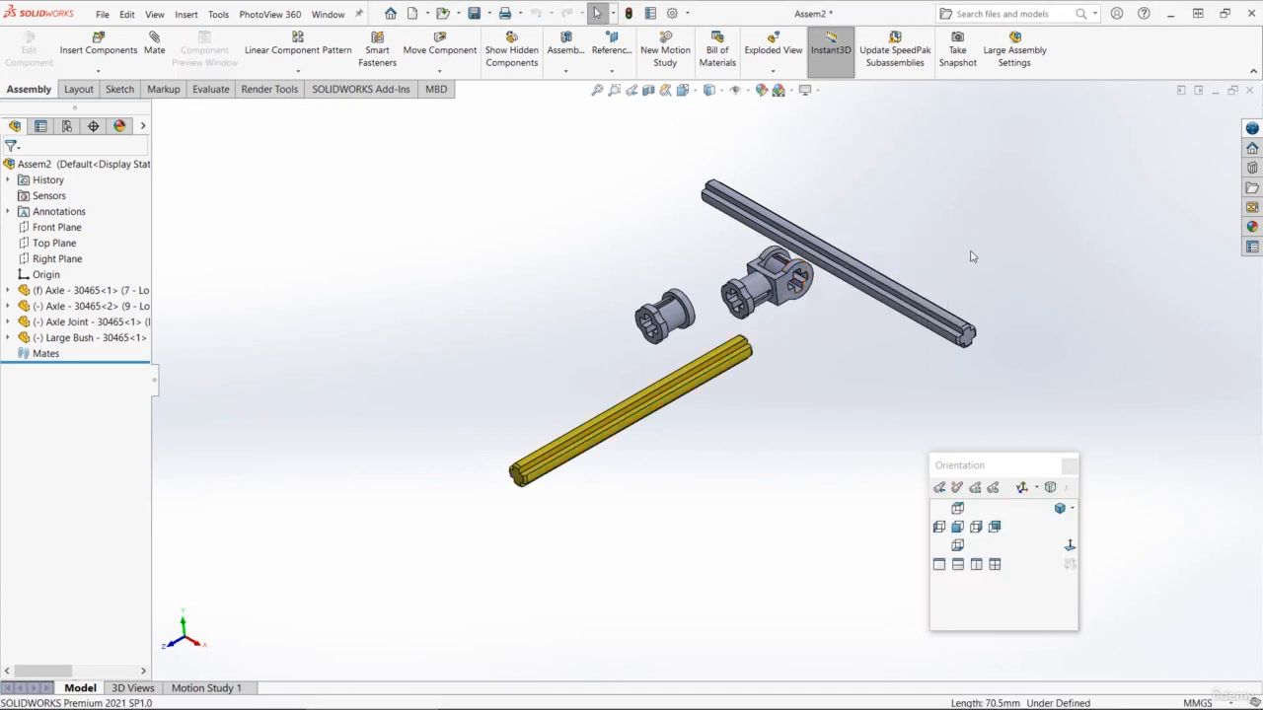
# Change the second axle, behind the Axle Joint, to the 3 - Long configuration
pyautogui.click(885, 283)
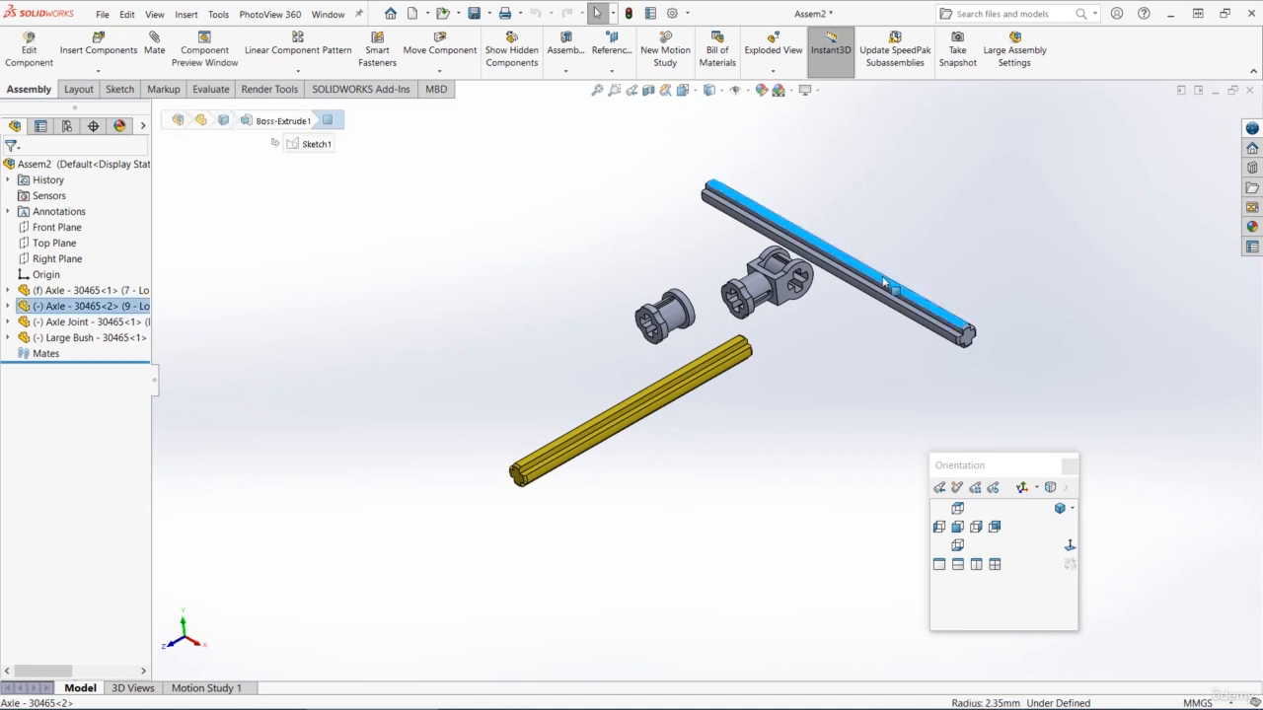
pyautogui.click(935, 168)
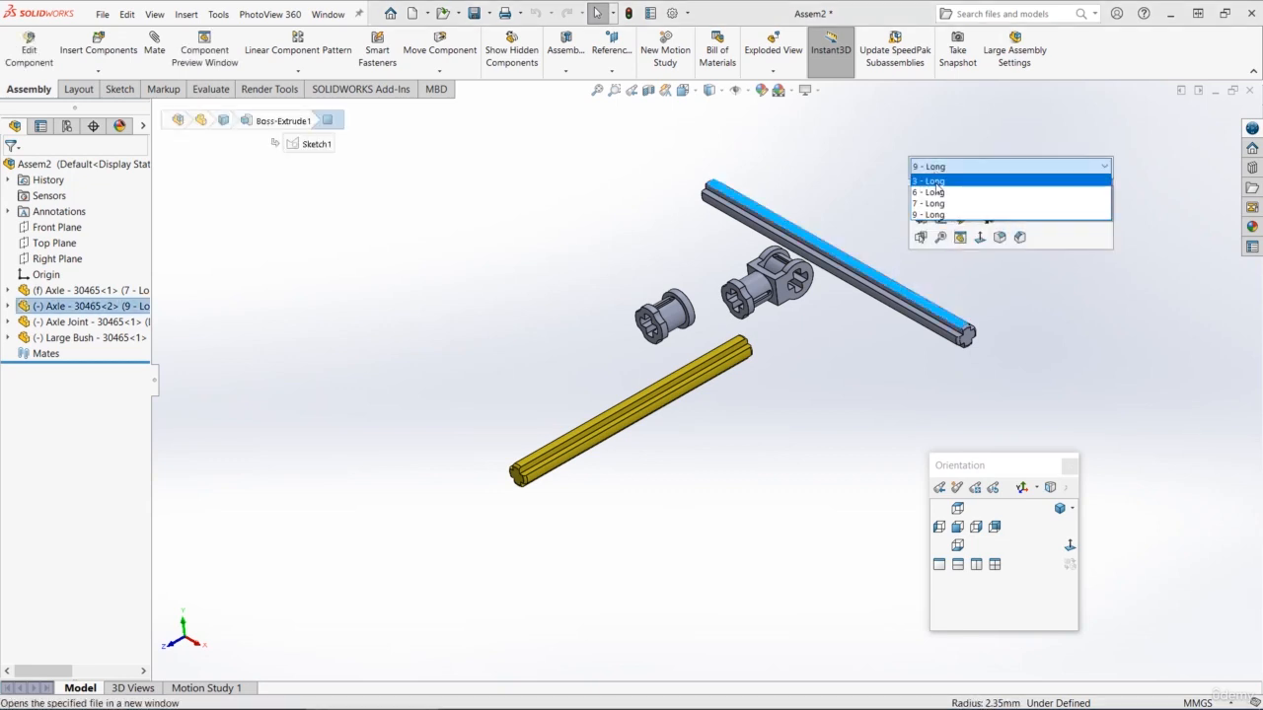
pyautogui.click(933, 182)
pyautogui.click(1127, 172)
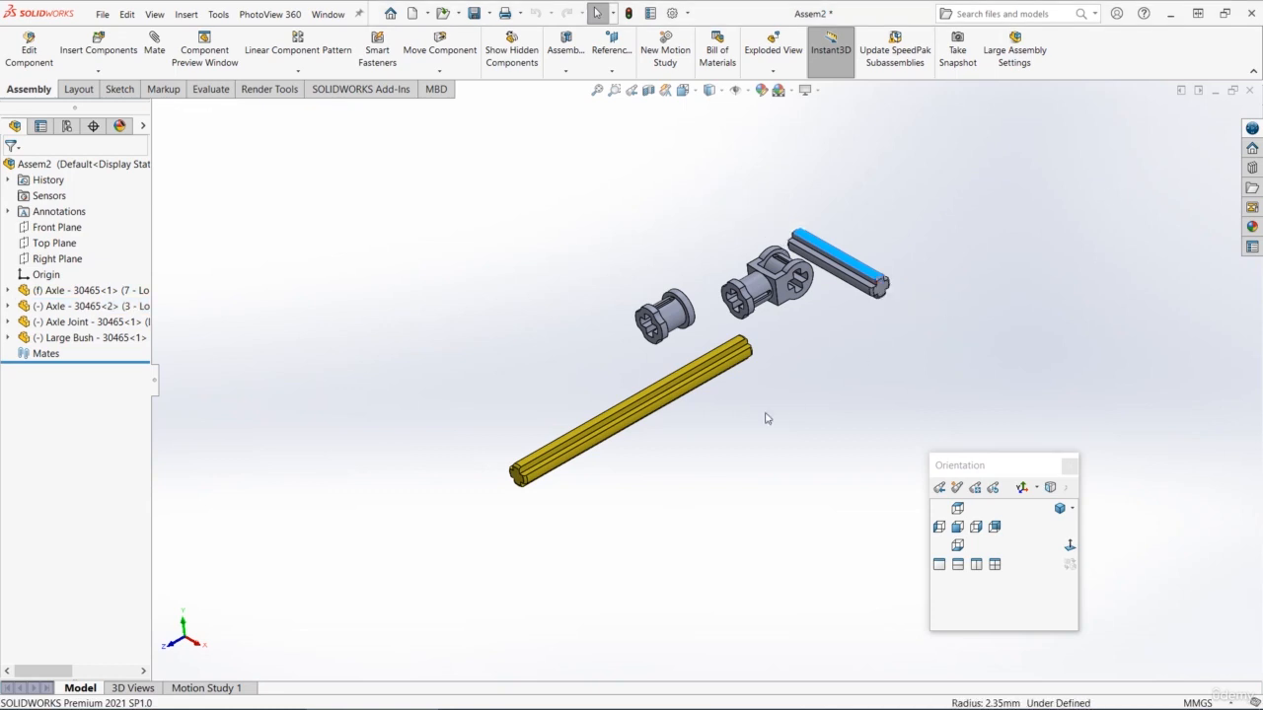
# Mate the Axle Joint's cylindrical body concentric with the rounded face of the 7 - Long axle, with rotation locked
pyautogui.moveTo(775, 361); pyautogui.dragTo(754, 346, button='middle')
pyautogui.scroll(-2, 793, 333)
pyautogui.scroll(-2, 739, 355)
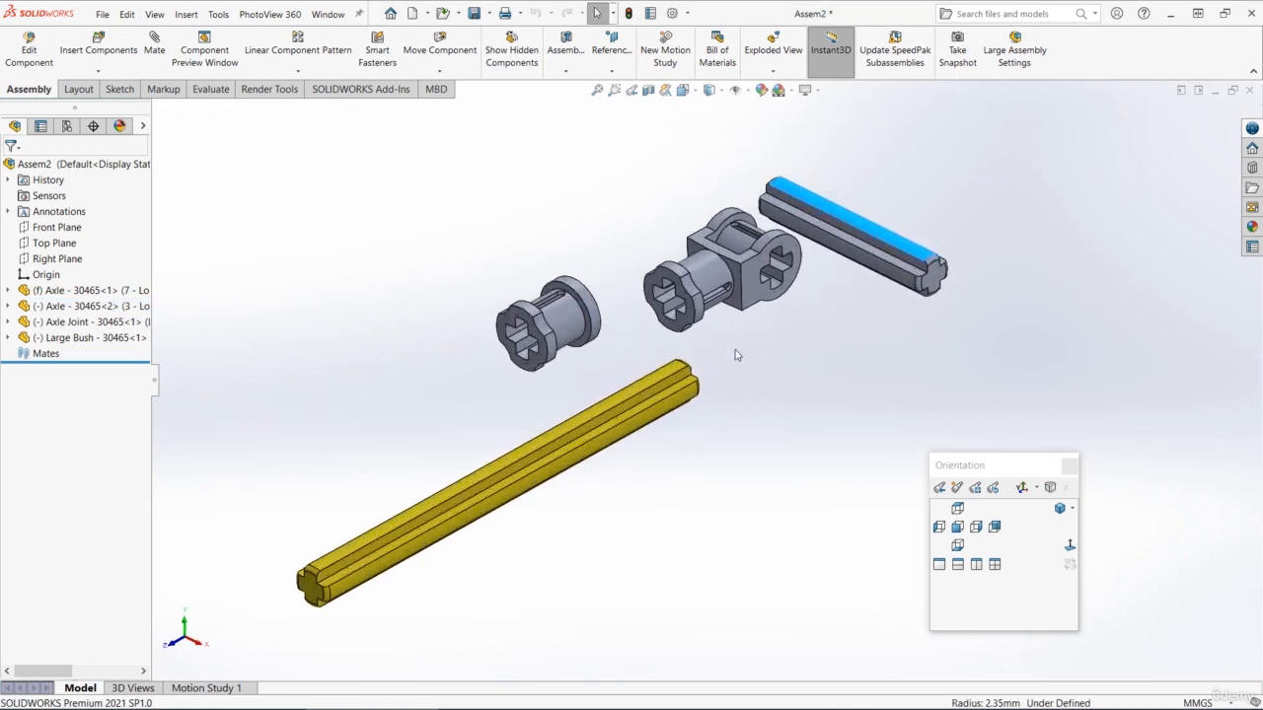
pyautogui.click(705, 270)
pyautogui.keyDown('ctrl'); pyautogui.click(664, 391); pyautogui.keyUp('ctrl')
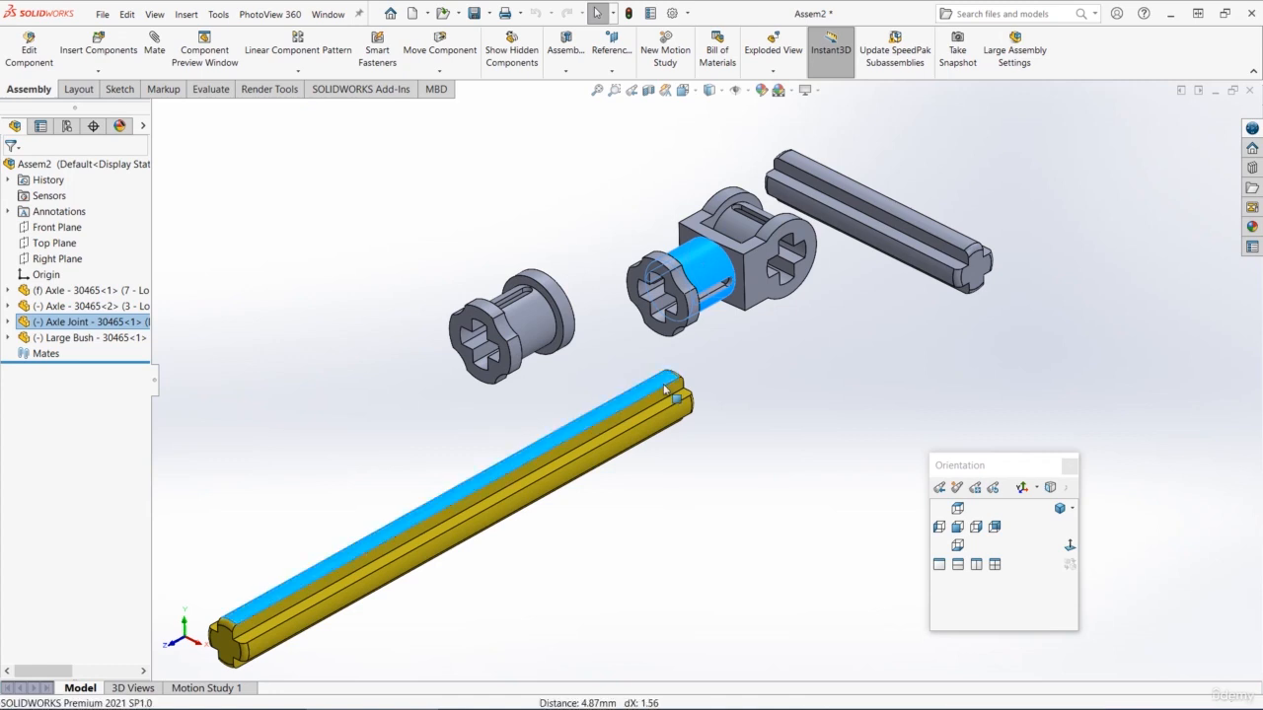
pyautogui.click(761, 375)
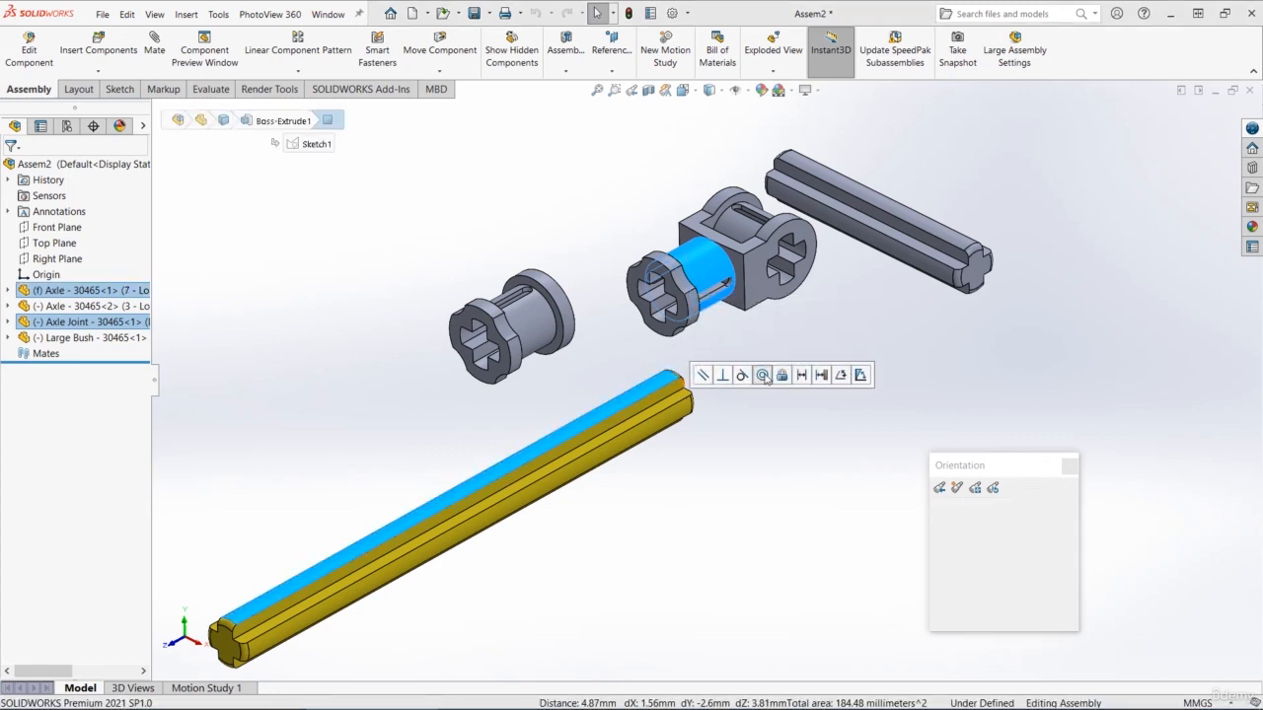
pyautogui.click(715, 491)
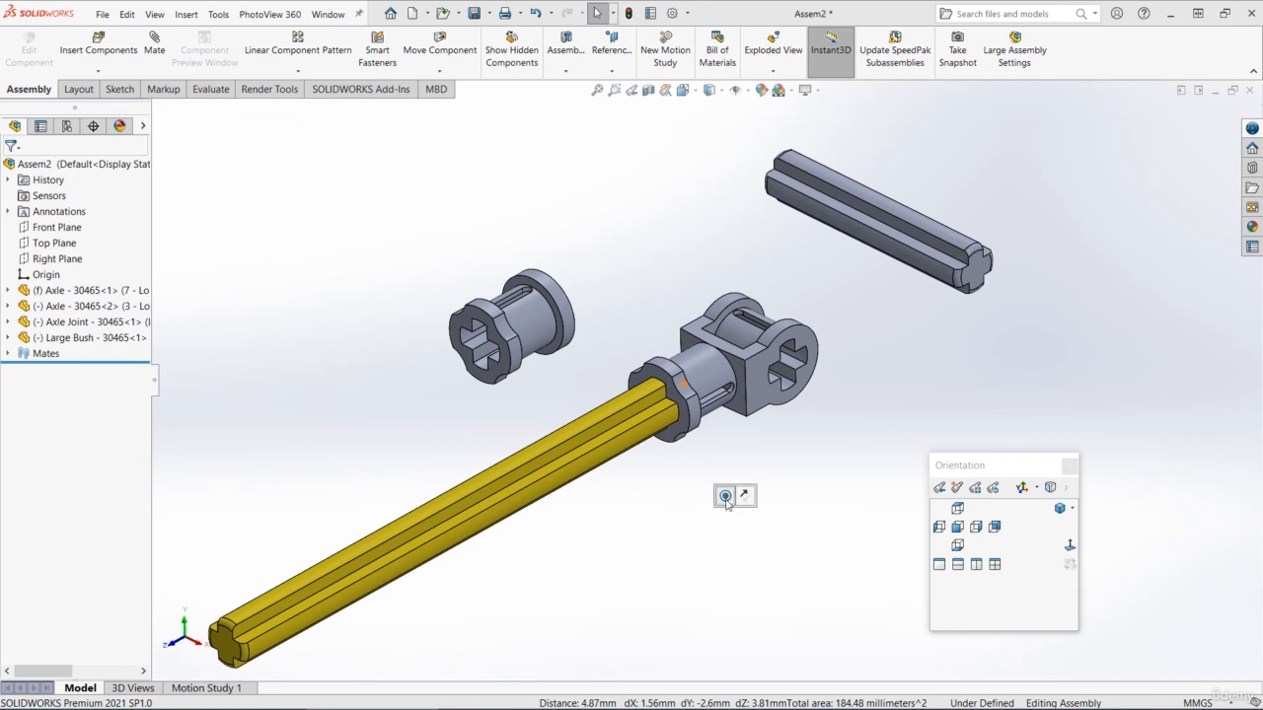
# Slide the Axle Joint along its axis until it is clear of the yellow axle's end
pyautogui.scroll(-4, 687, 440)
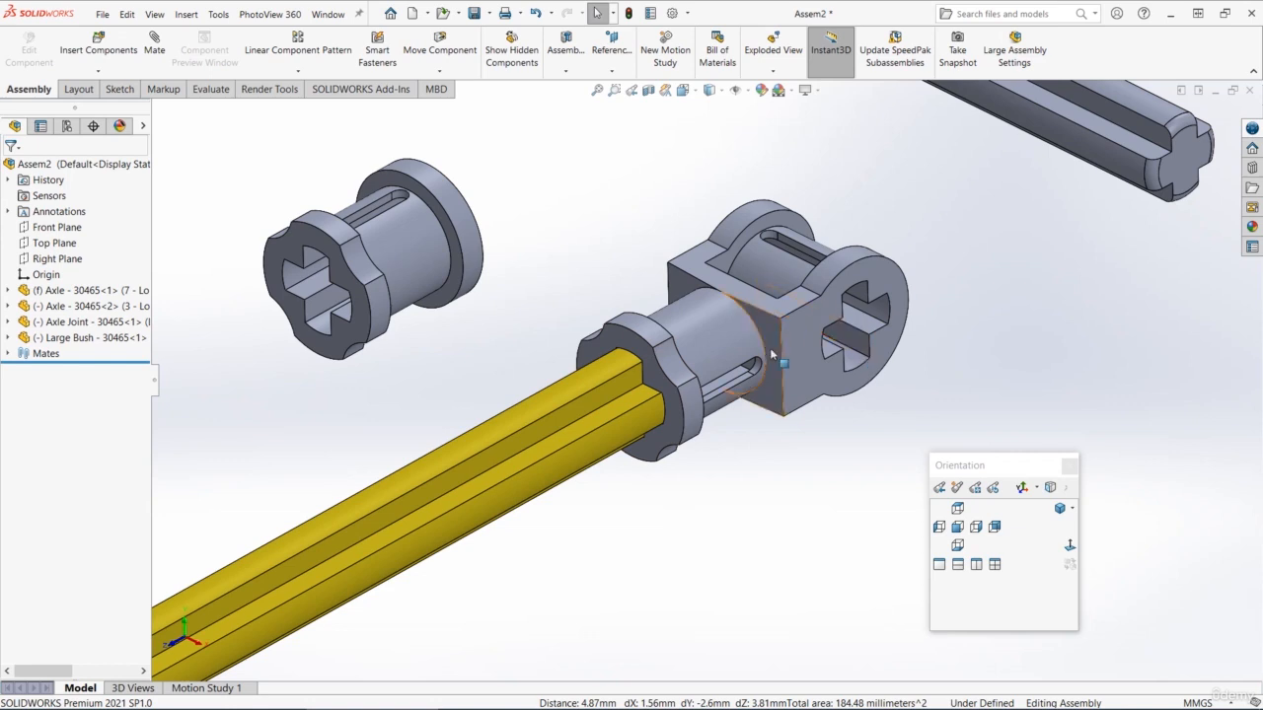
pyautogui.scroll(3, 725, 429)
pyautogui.scroll(-2, 703, 380)
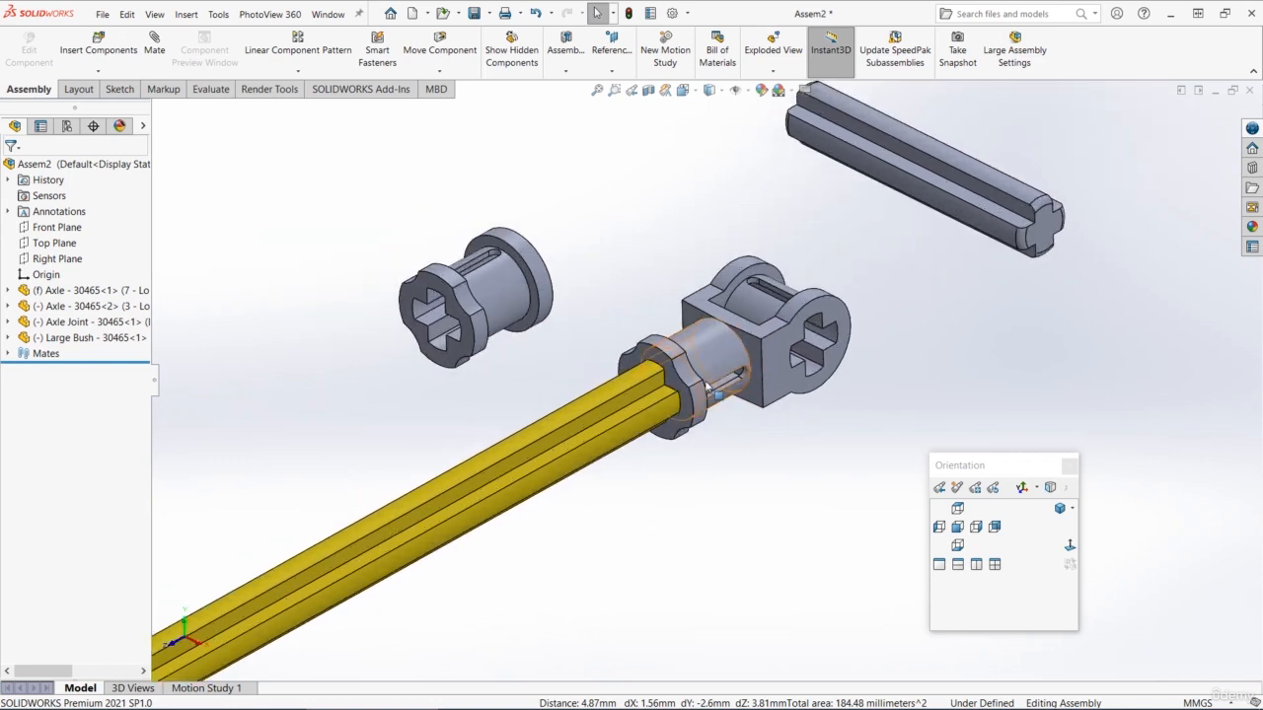
pyautogui.moveTo(704, 382); pyautogui.dragTo(792, 333)
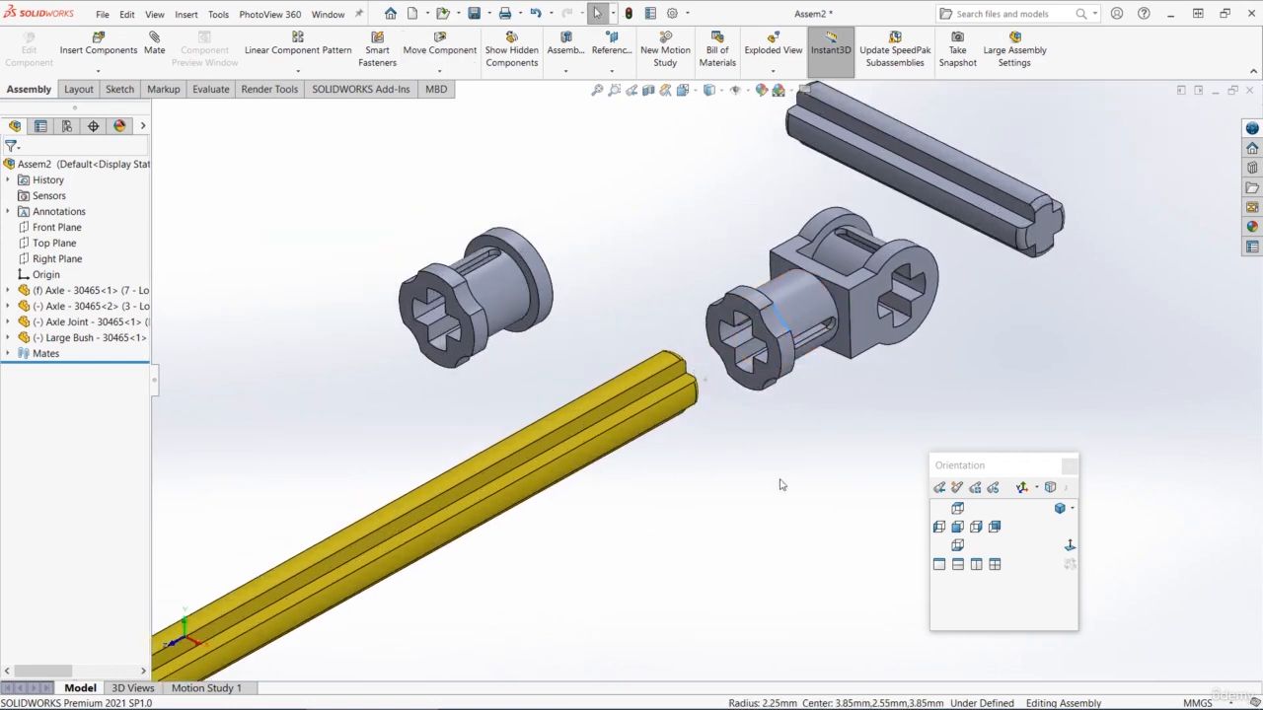
# Mate the inner end face of the Axle Joint's cross-shaped socket coincident with the end face of the yellow axle
pyautogui.moveTo(765, 427); pyautogui.dragTo(818, 369, button='middle')
pyautogui.scroll(-3, 604, 418)
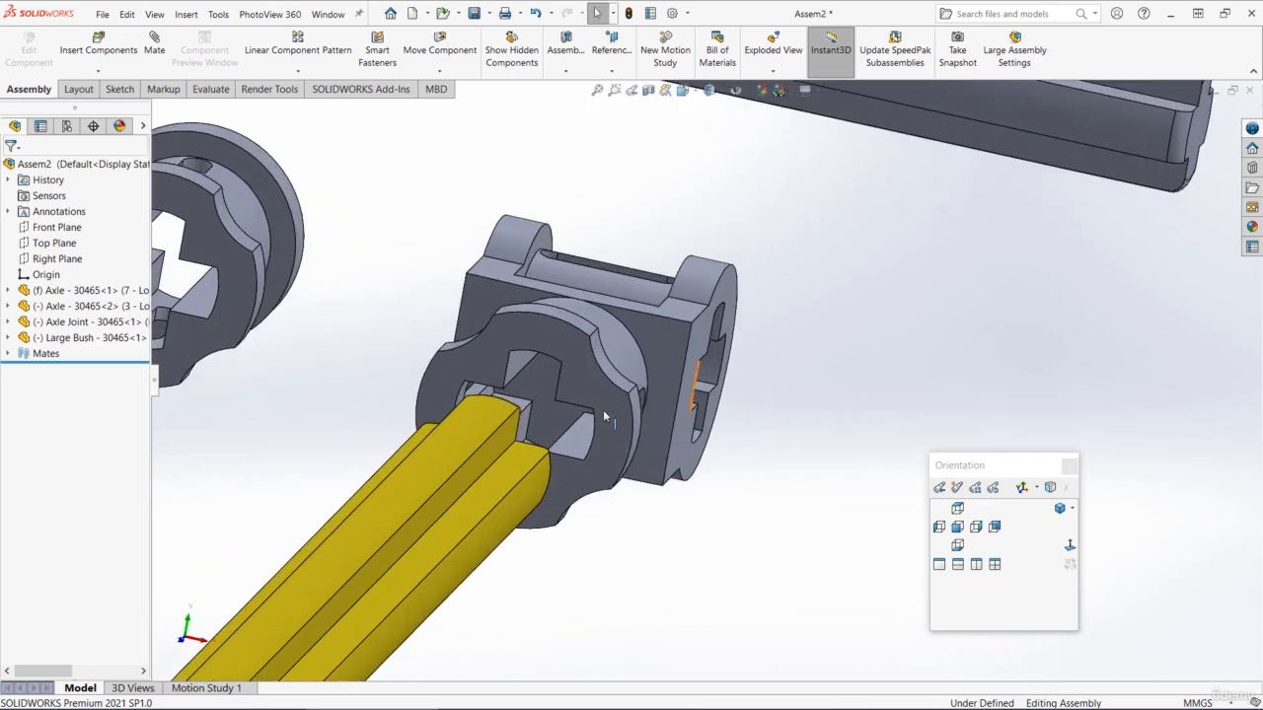
pyautogui.click(553, 417)
pyautogui.moveTo(553, 417); pyautogui.dragTo(415, 448, button='middle')
pyautogui.scroll(3, 476, 394)
pyautogui.scroll(-3, 553, 397)
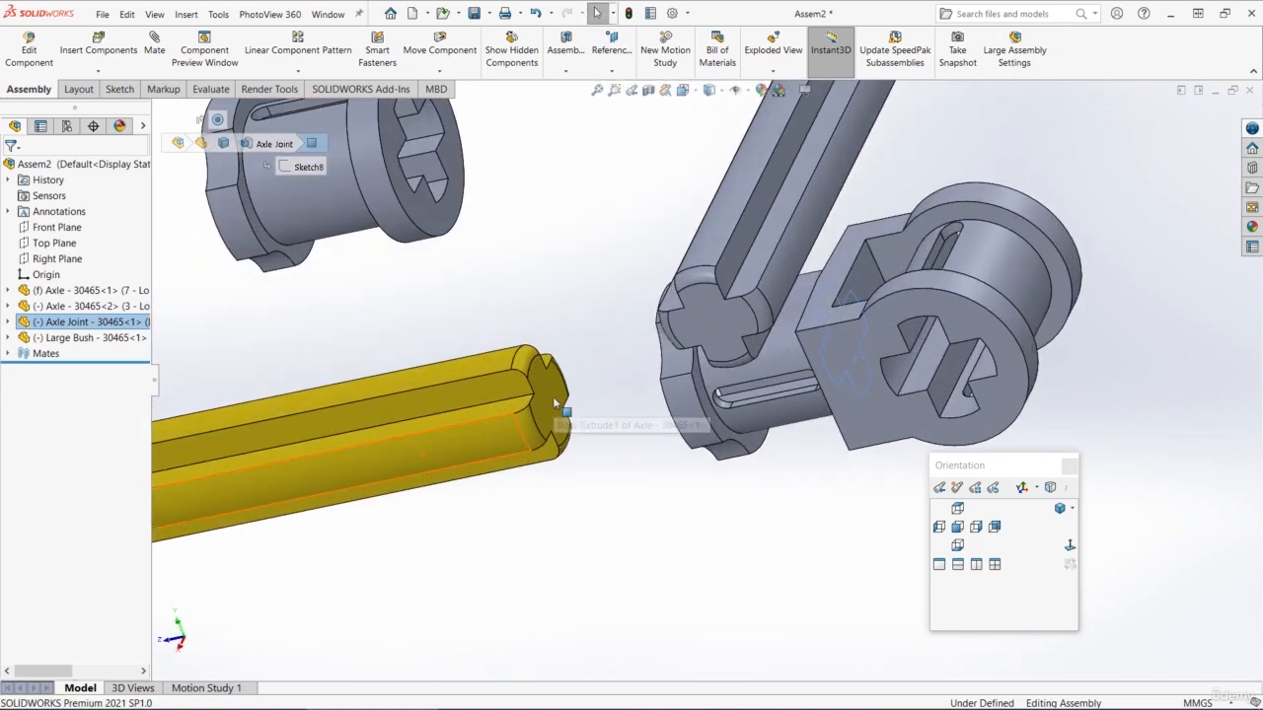
pyautogui.keyDown('ctrl'); pyautogui.click(555, 402); pyautogui.keyUp('ctrl')
pyautogui.click(581, 379)
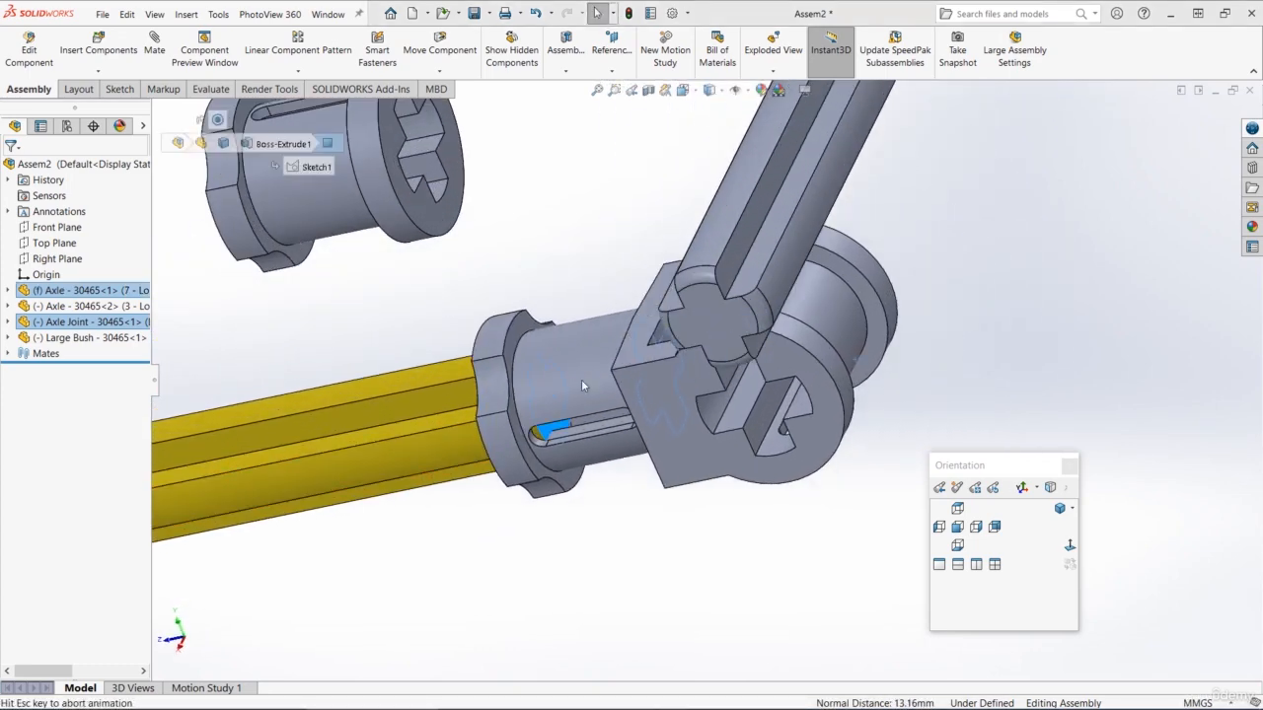
# Mate the Large Bush's cylindrical body concentric with the Axle Joint's cylindrical body, with rotation locked
pyautogui.scroll(5, 468, 354)
pyautogui.moveTo(467, 354); pyautogui.dragTo(527, 358, button='middle')
pyautogui.scroll(-3, 527, 358)
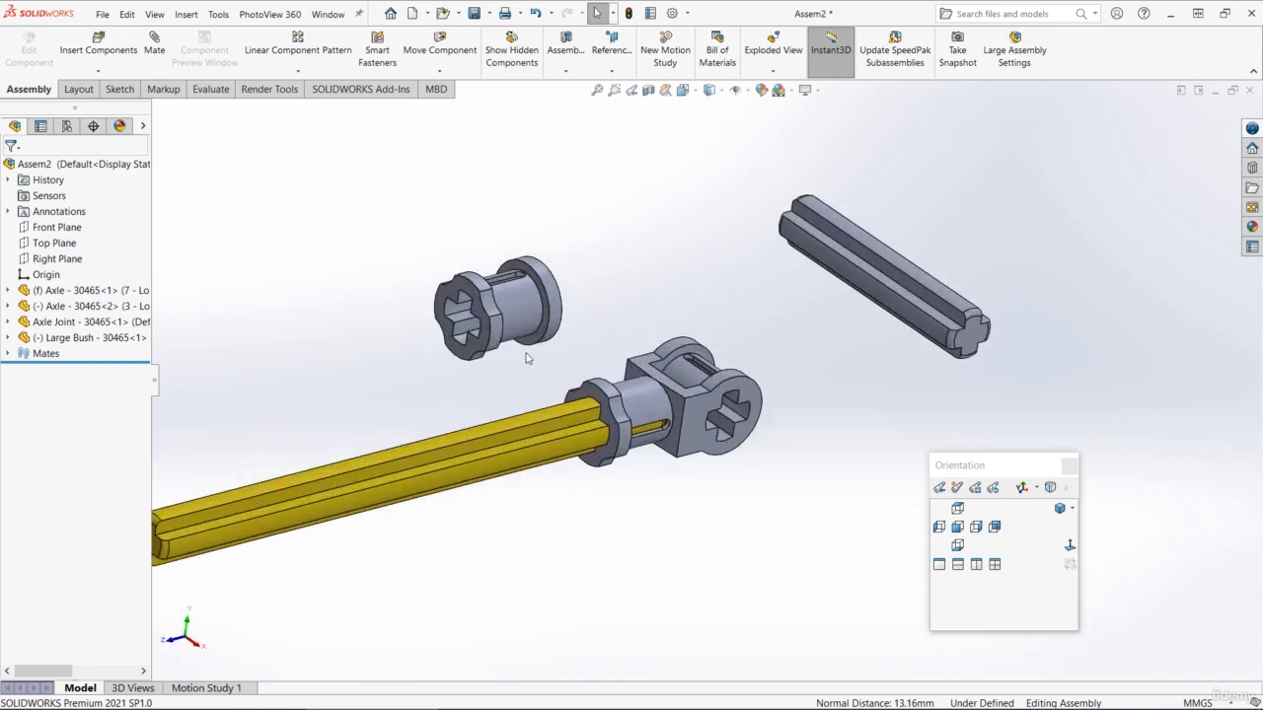
pyautogui.click(522, 311)
pyautogui.keyDown('ctrl'); pyautogui.click(667, 416); pyautogui.keyUp('ctrl')
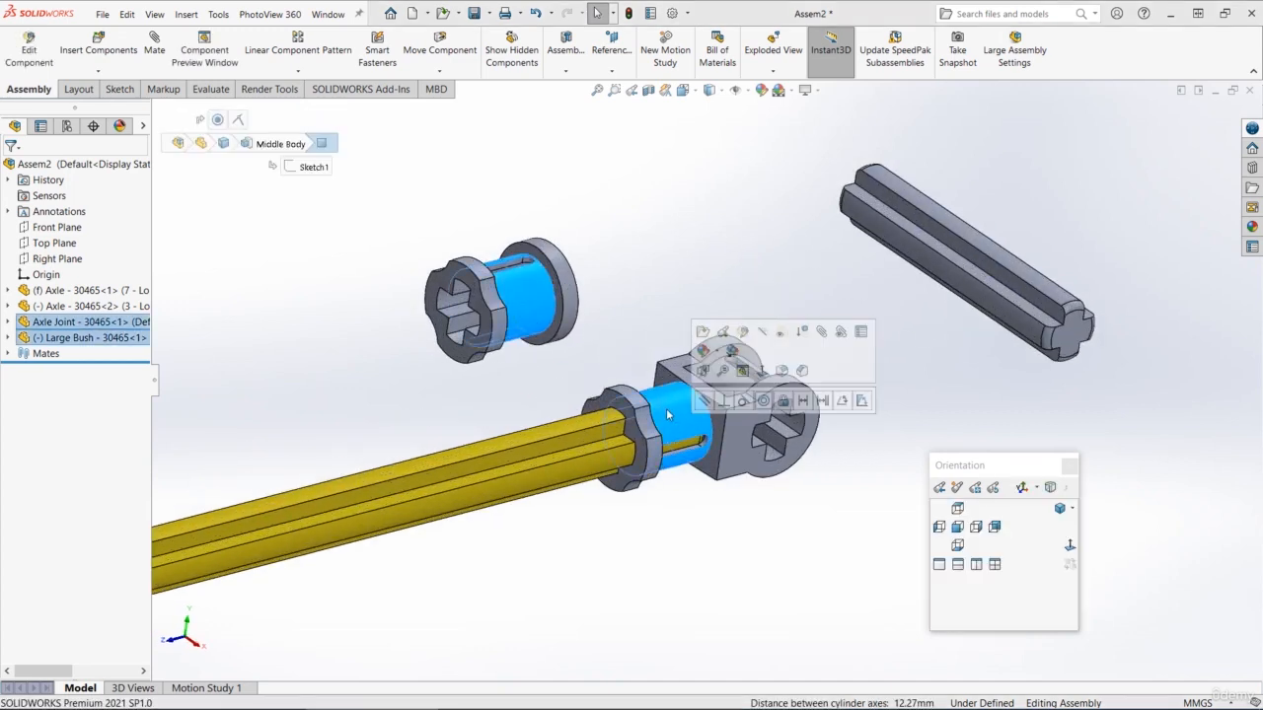
pyautogui.click(764, 400)
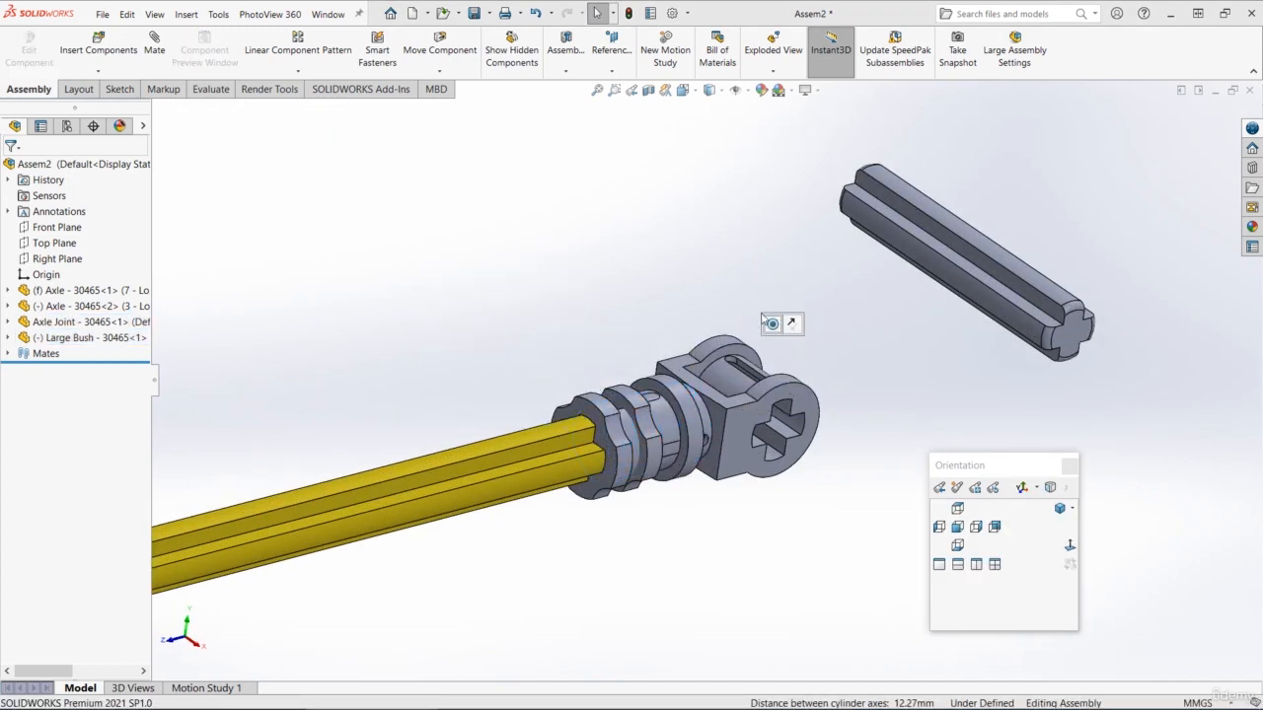
# Slide the Large Bush along the yellow axle and mate its round end face coincident with the Axle Joint's flange end face
pyautogui.moveTo(614, 414); pyautogui.dragTo(485, 448)
pyautogui.click(615, 408)
pyautogui.moveTo(616, 408); pyautogui.dragTo(593, 424, button='middle')
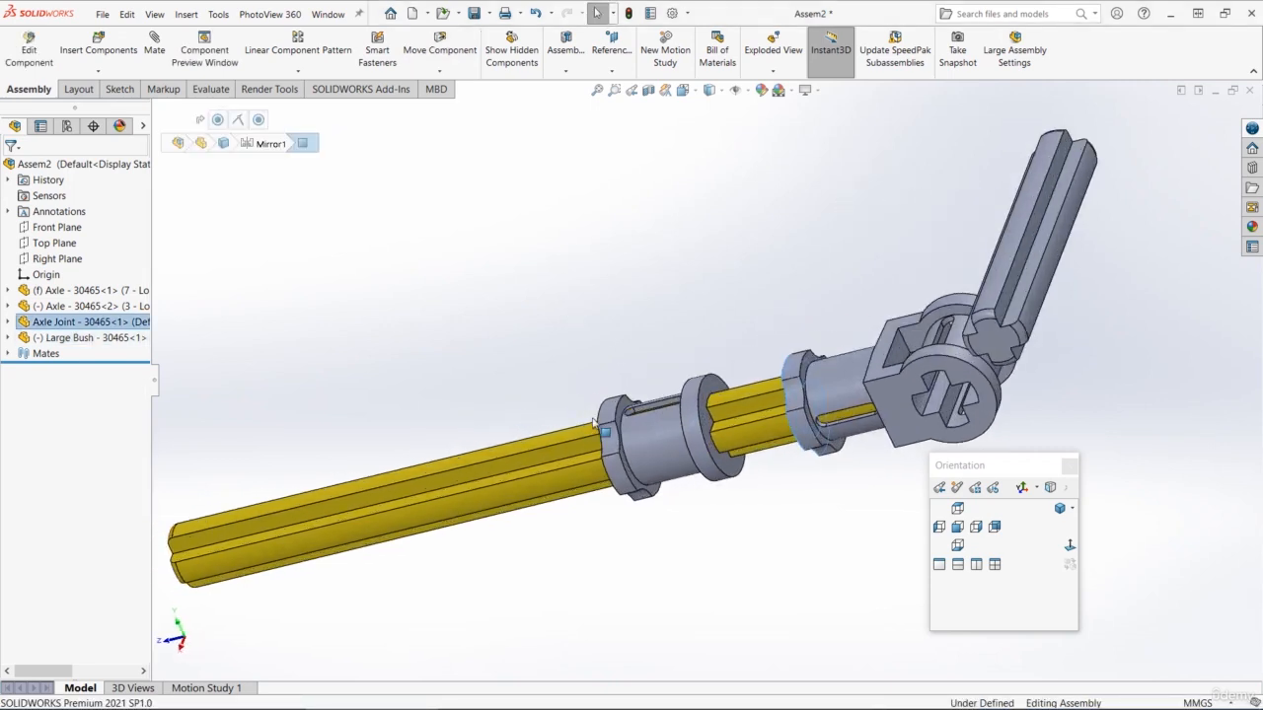
pyautogui.keyDown('ctrl'); pyautogui.click(706, 426); pyautogui.keyUp('ctrl')
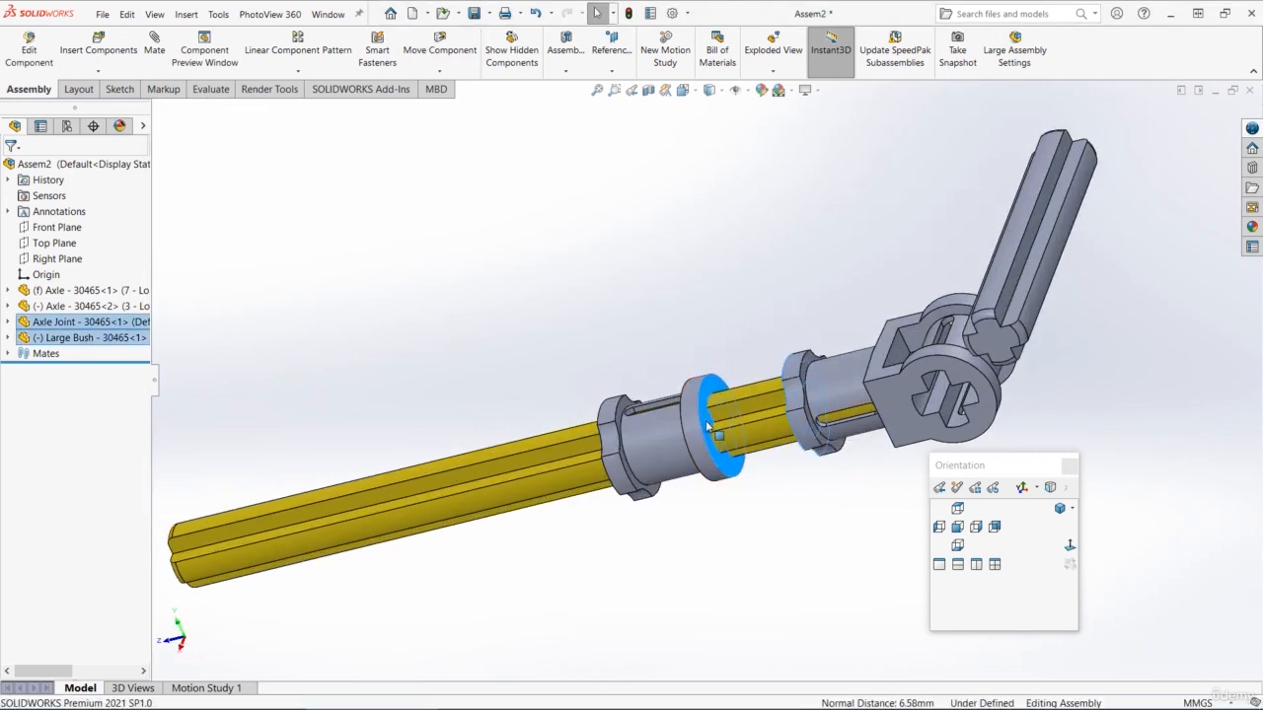
pyautogui.click(747, 414)
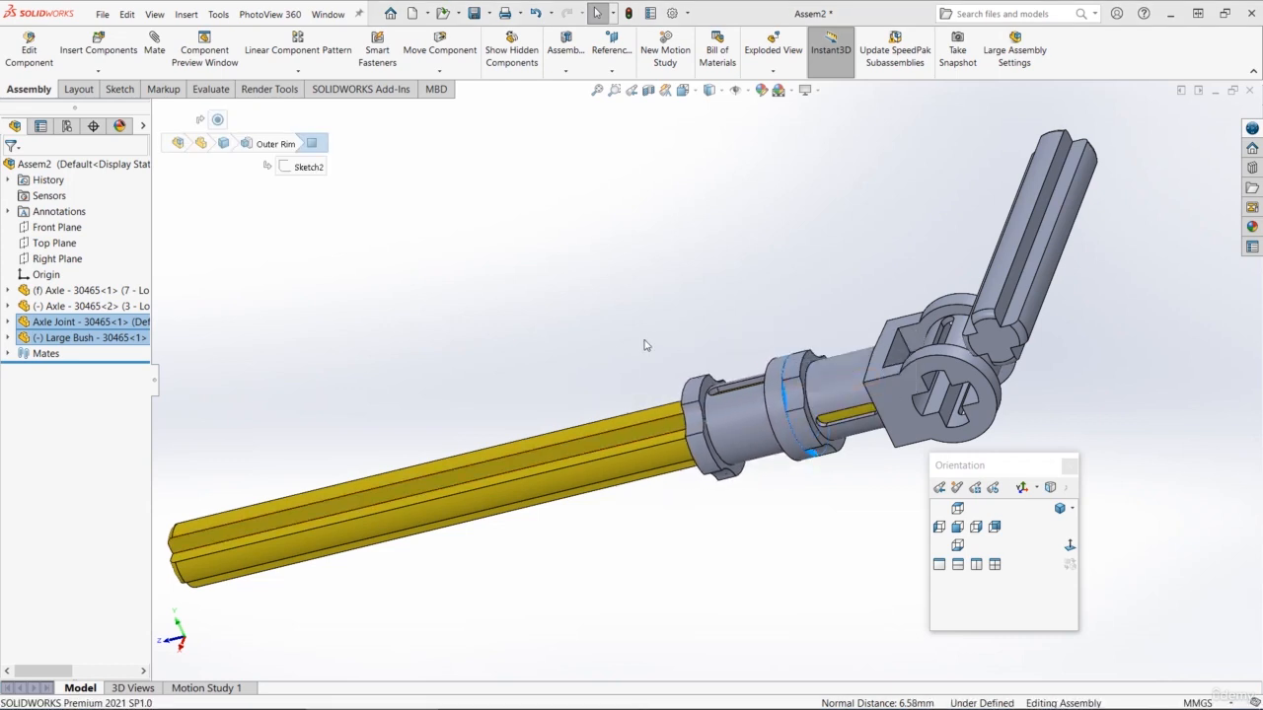
pyautogui.click(678, 290)
pyautogui.moveTo(679, 290); pyautogui.dragTo(702, 410, button='middle')
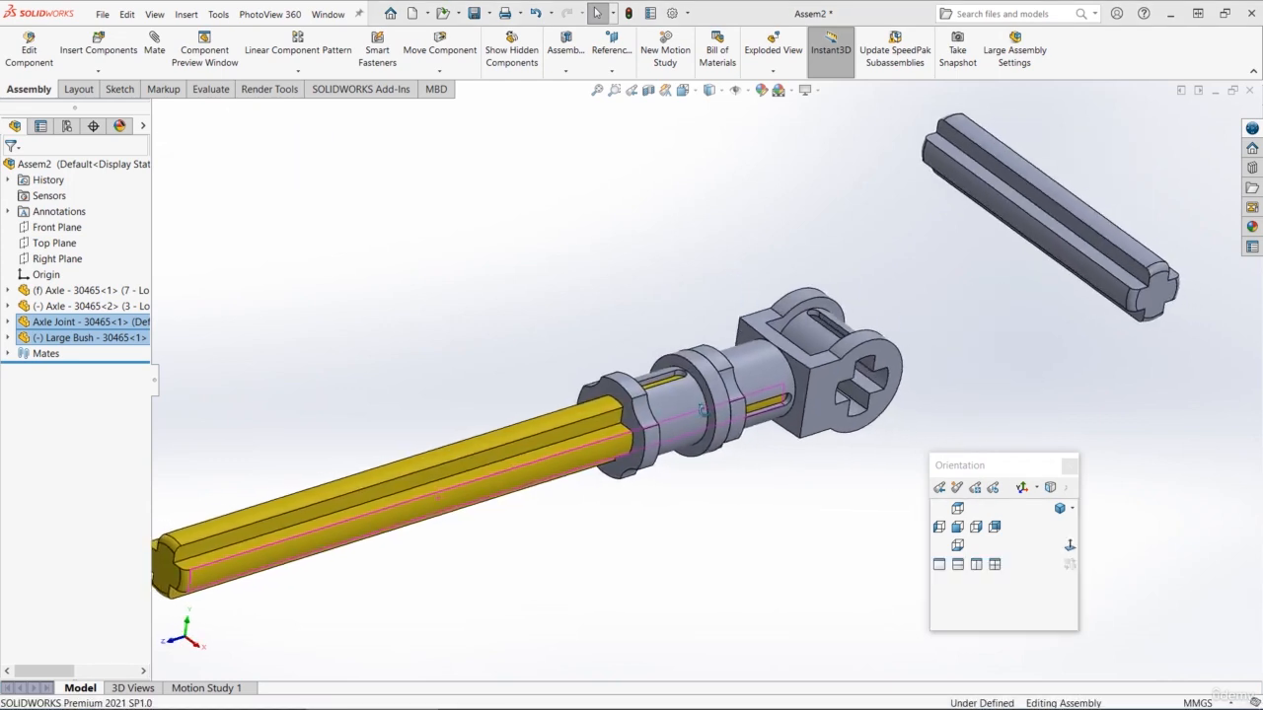
pyautogui.click(607, 405)
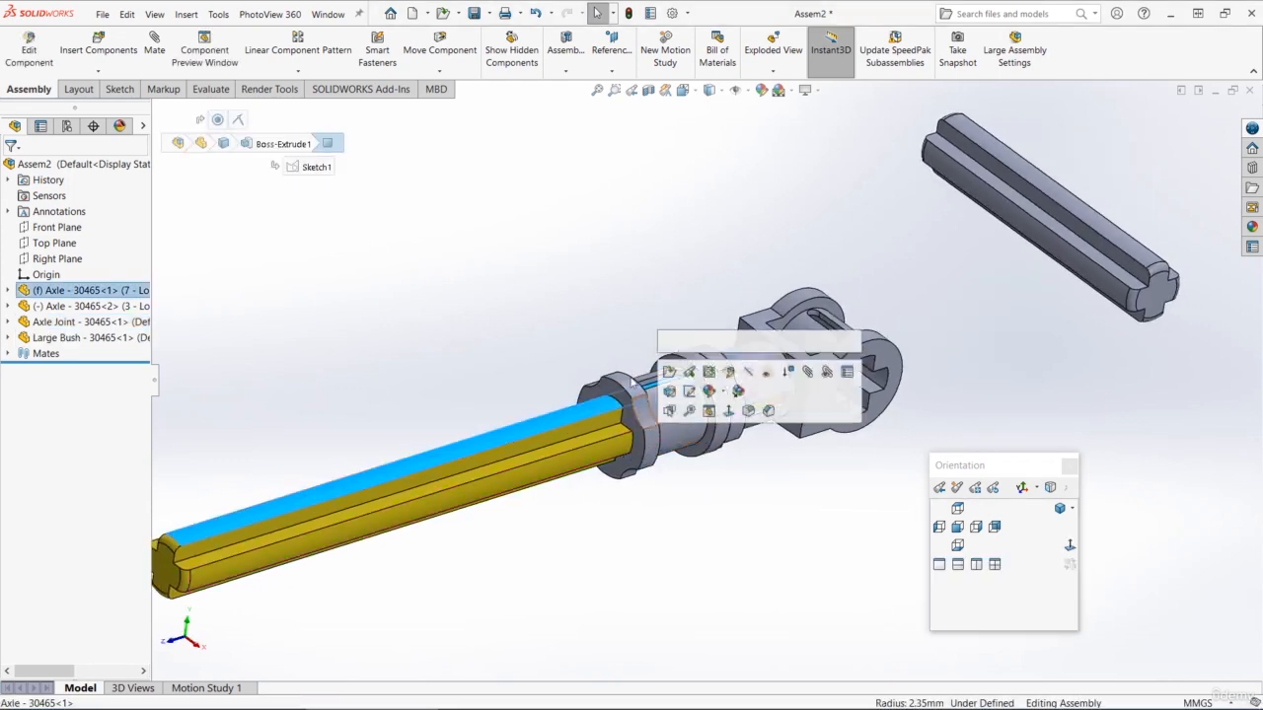
pyautogui.click(563, 361)
pyautogui.scroll(2, 749, 368)
pyautogui.scroll(-2, 773, 409)
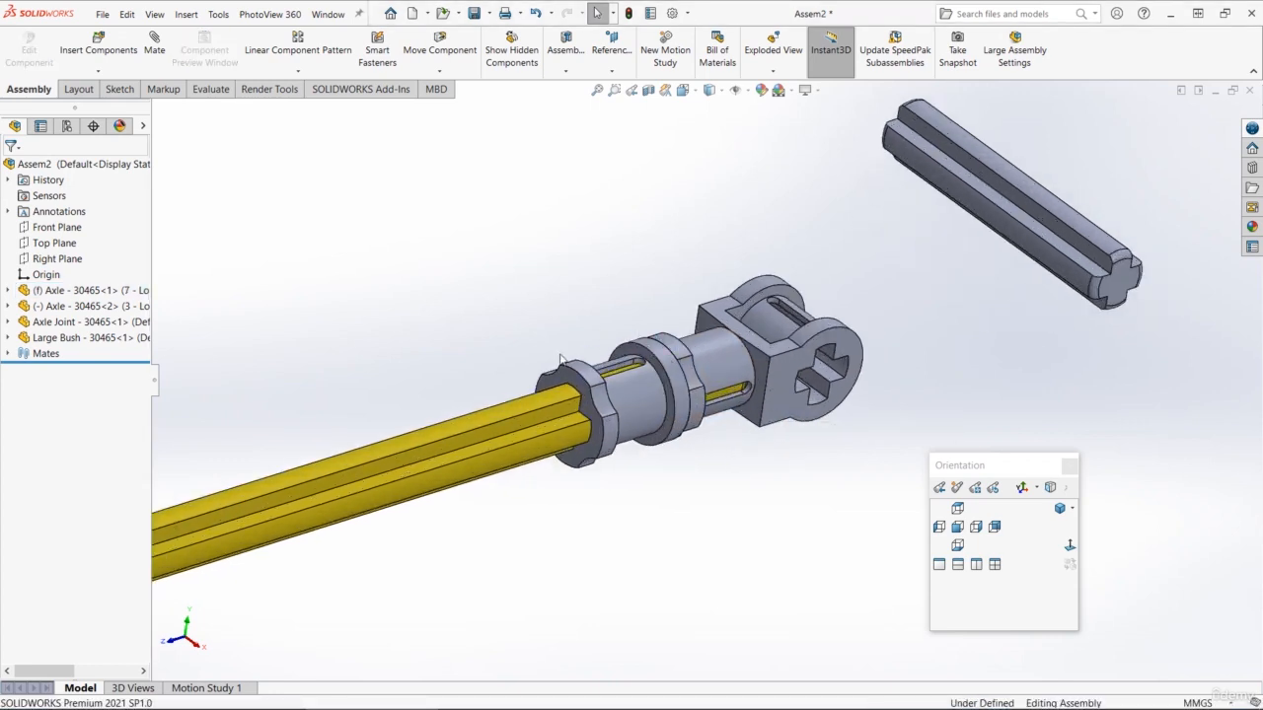
pyautogui.scroll(1, 710, 375)
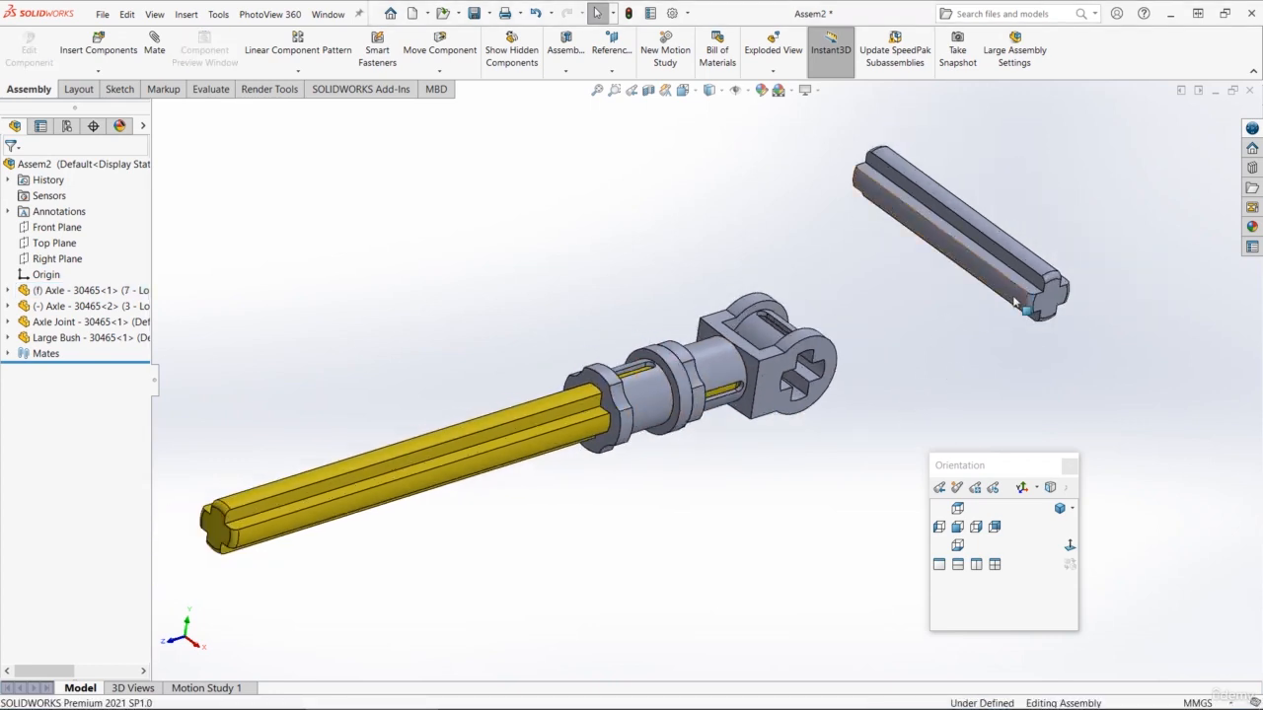
# Mate the rounded face of the 3 - Long axle concentric with the Axle Joint's cylinder between its two lugs
pyautogui.scroll(-1, 1016, 303)
pyautogui.click(1020, 259)
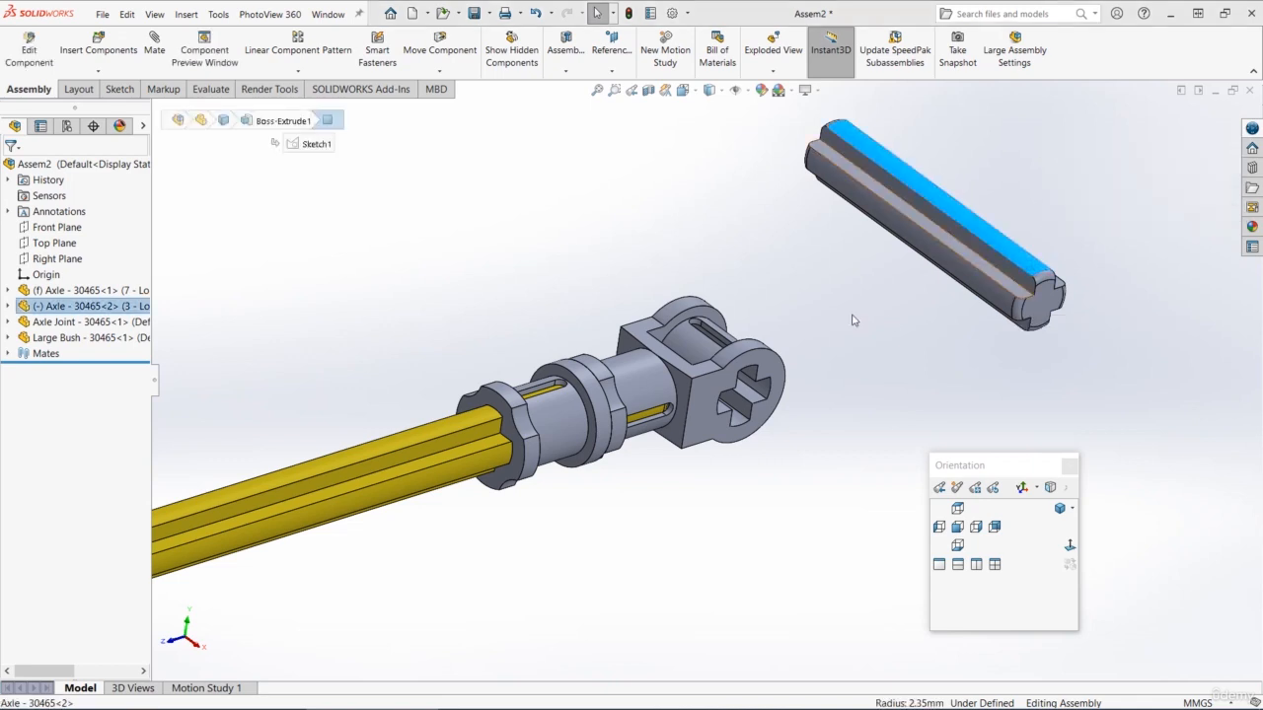
pyautogui.keyDown('ctrl'); pyautogui.click(698, 347); pyautogui.keyUp('ctrl')
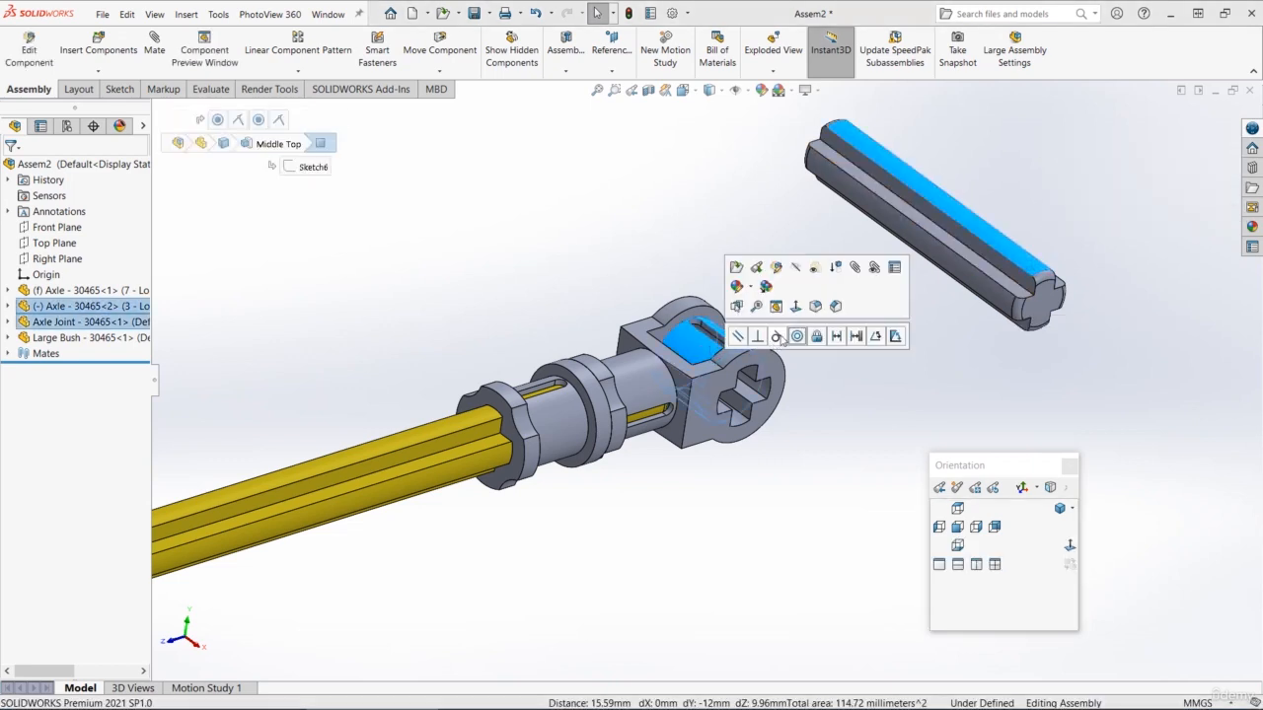
pyautogui.click(797, 336)
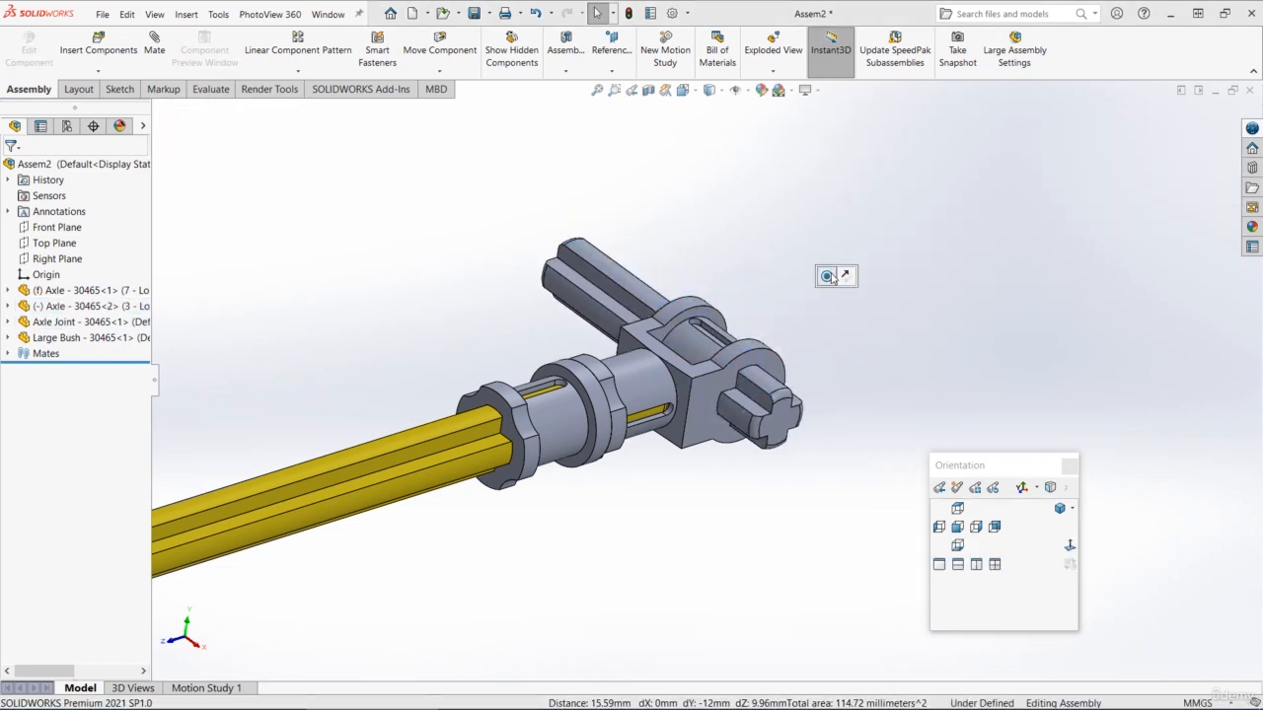
# Centre the 3 - Long axle in the Axle Joint by mating its Front Plane coincident with the assembly's Right Plane
pyautogui.click(9, 353)
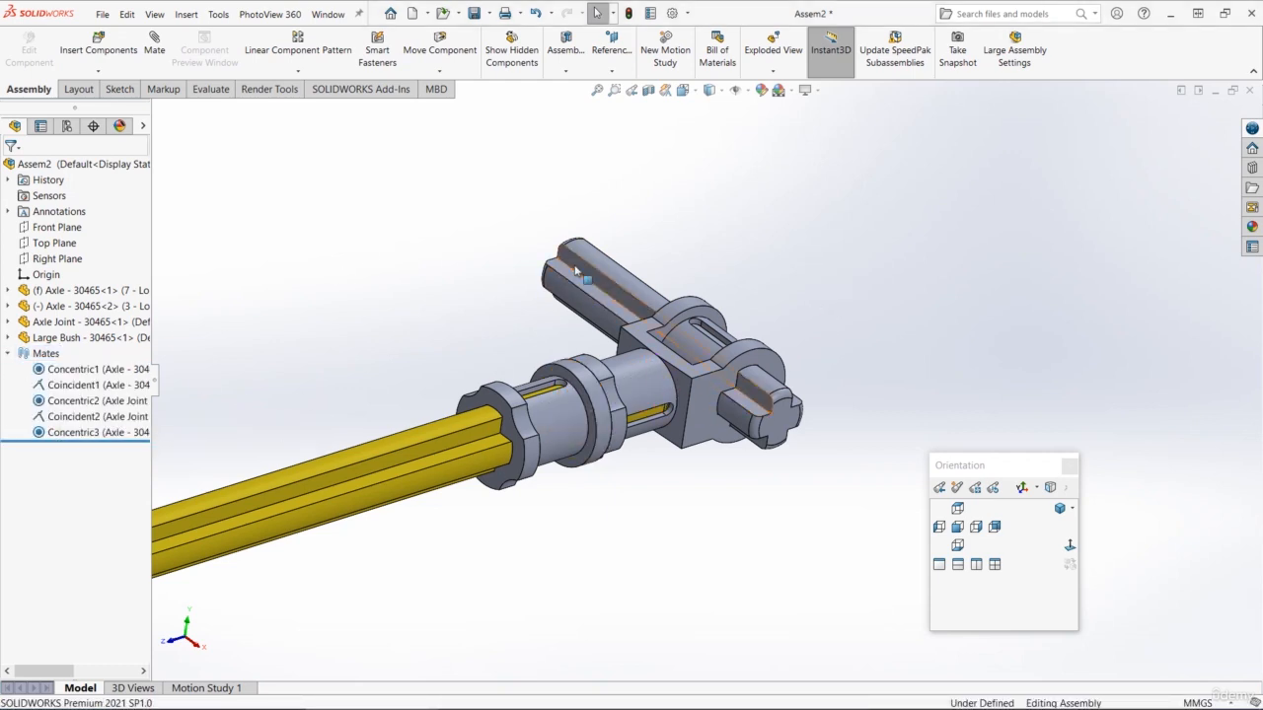
pyautogui.moveTo(575, 271); pyautogui.dragTo(626, 305)
pyautogui.click(7, 306)
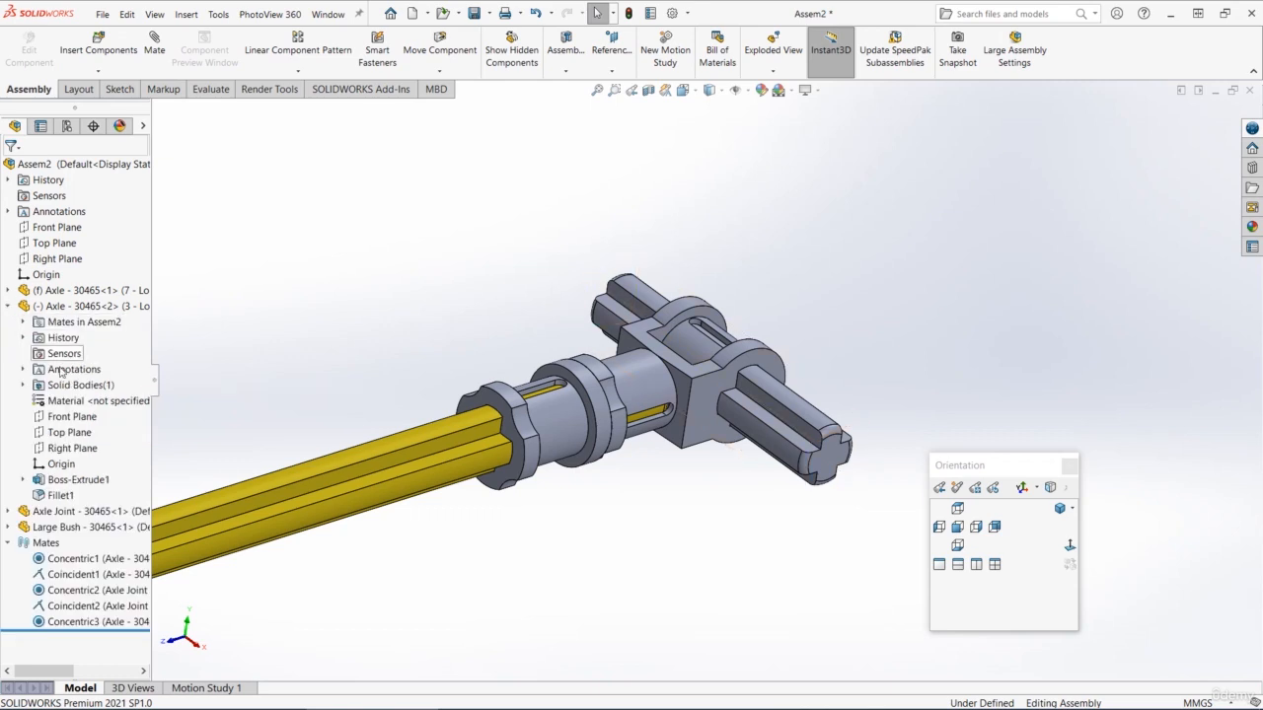
pyautogui.click(62, 417)
pyautogui.keyDown('ctrl'); pyautogui.click(57, 259); pyautogui.keyUp('ctrl')
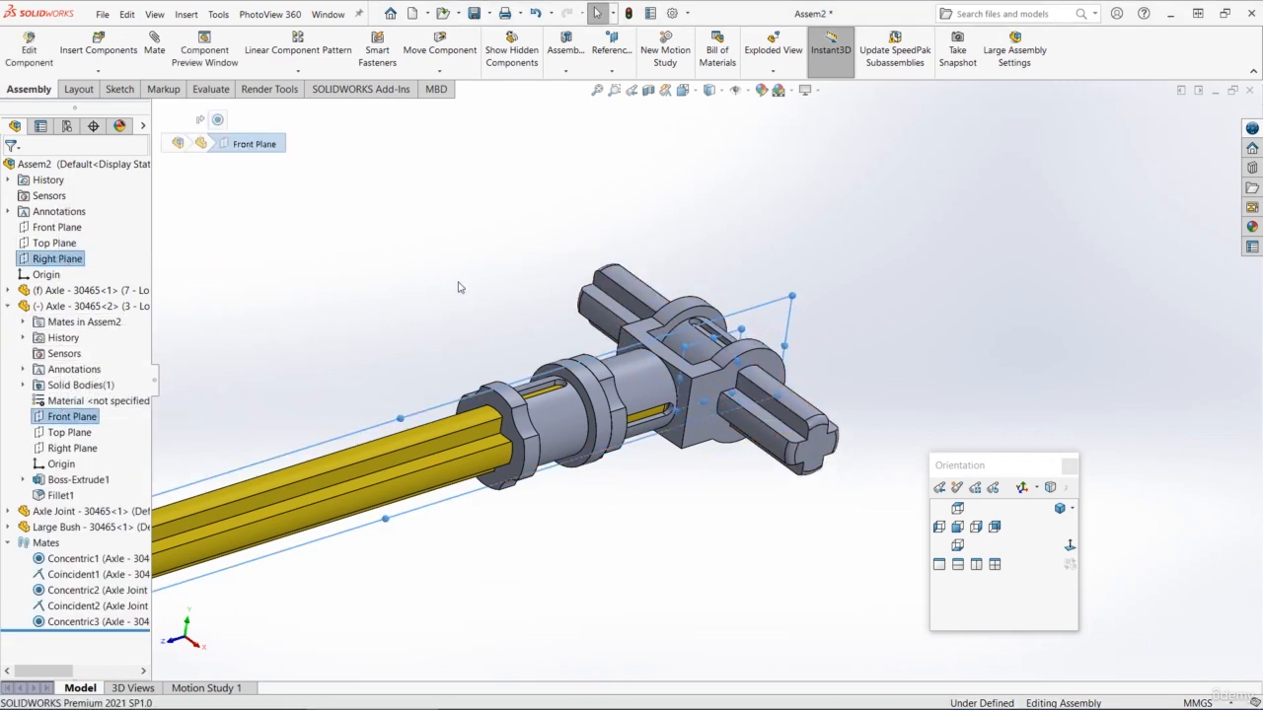
pyautogui.scroll(5, 460, 285)
pyautogui.moveTo(462, 296); pyautogui.dragTo(408, 445, button='middle')
pyautogui.scroll(-2, 631, 339)
pyautogui.scroll(1, 663, 391)
pyautogui.moveTo(665, 401); pyautogui.dragTo(659, 440, button='middle')
pyautogui.scroll(-1, 649, 449)
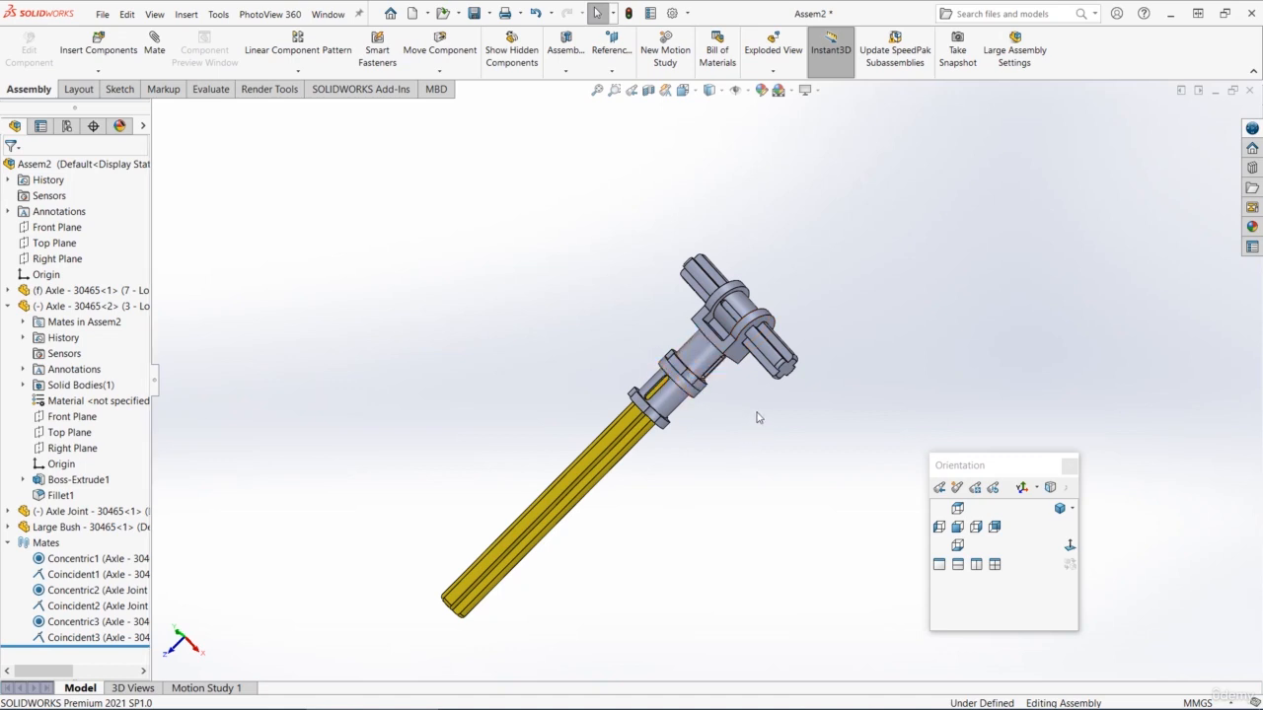
# Save the assembly over the existing file Stage 12- Lego Helicopter - 30465 in the Lego Helicopter folder
pyautogui.hotkey('ctrl', 's')
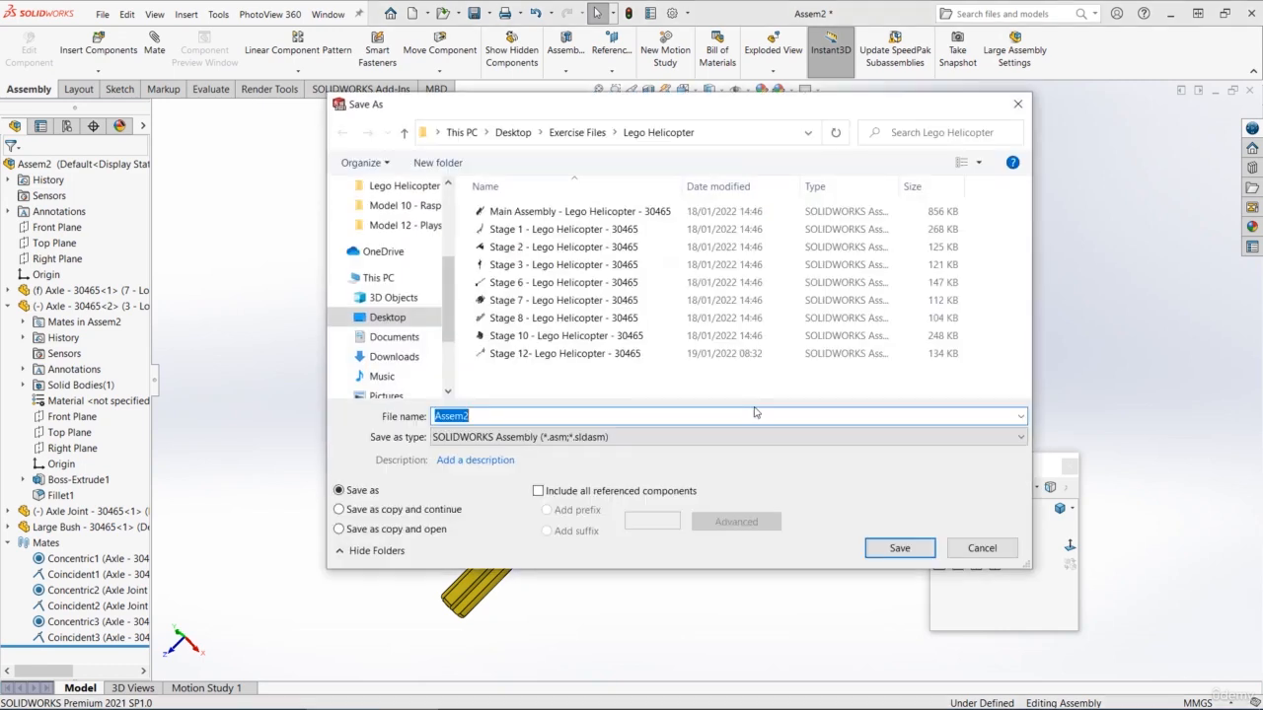
pyautogui.click(576, 355)
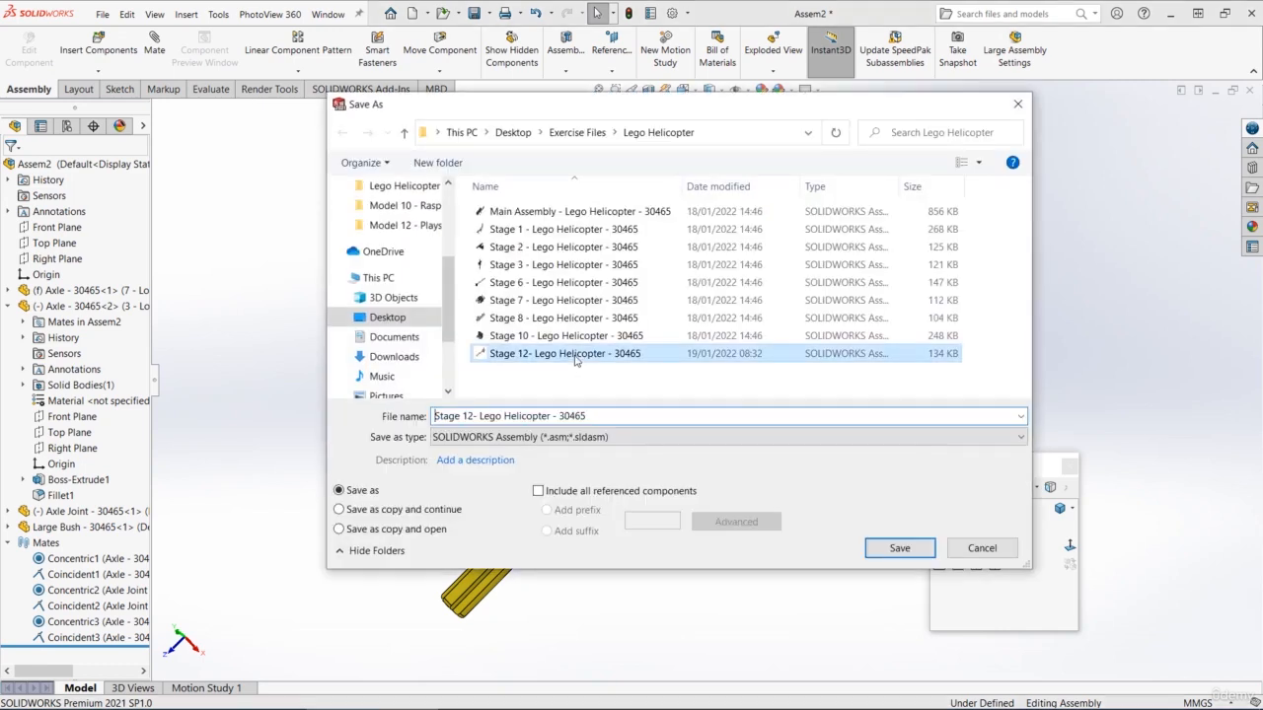
pyautogui.click(899, 550)
pyautogui.click(680, 366)
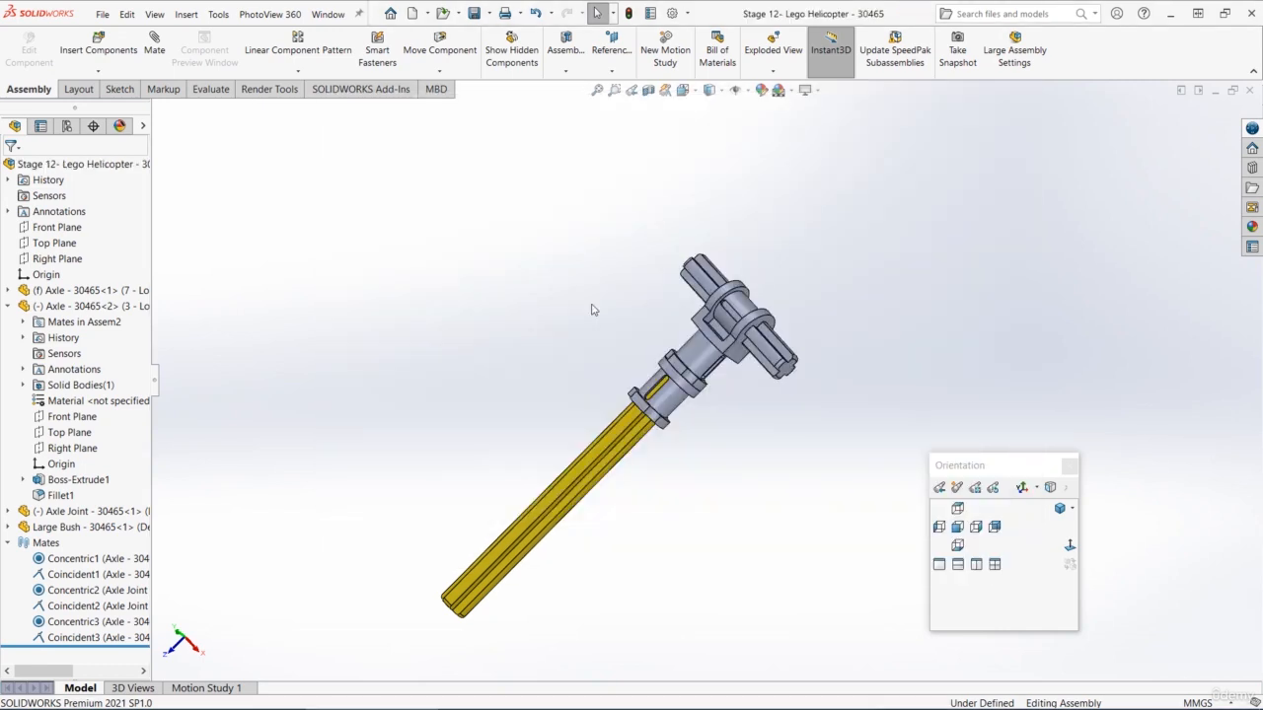
pyautogui.moveTo(608, 290); pyautogui.dragTo(621, 281, button='middle')
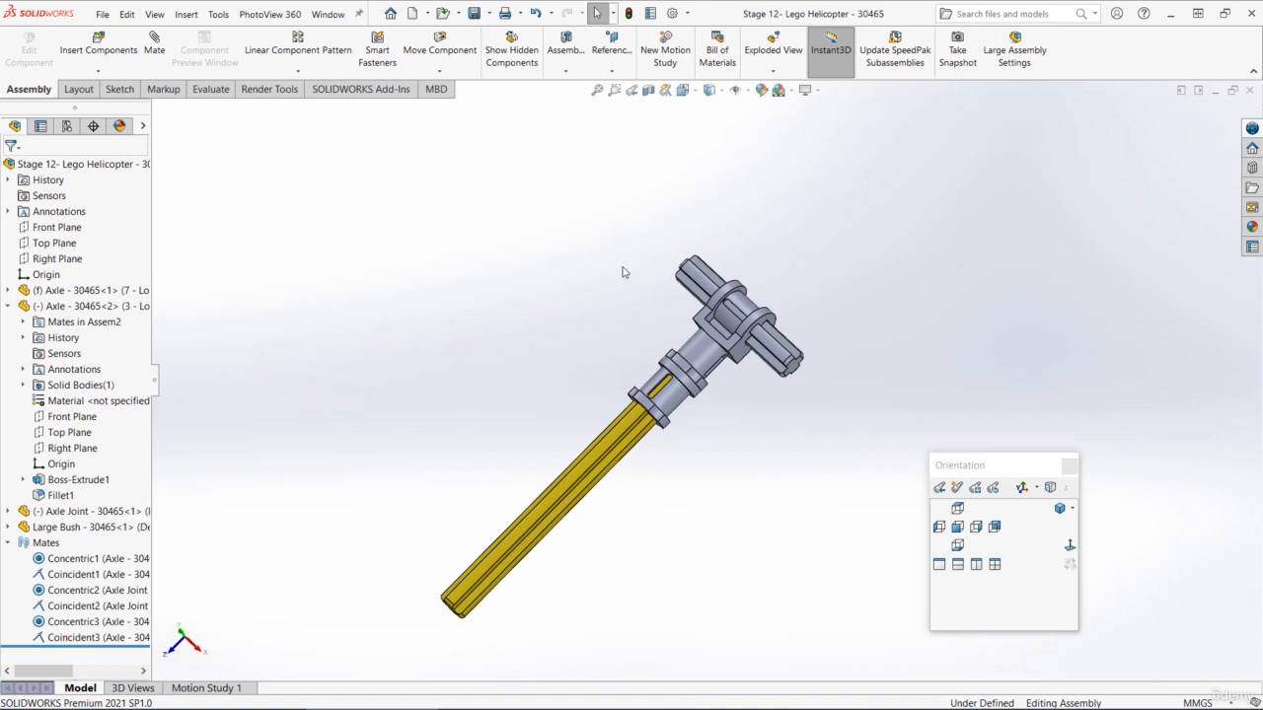
# Switch to Main Assembly - Lego Helicopter - 30465 and insert the Stage 12 assembly above the model, rotated 90 degrees about X
pyautogui.hotkey('ctrl', 'Tab')
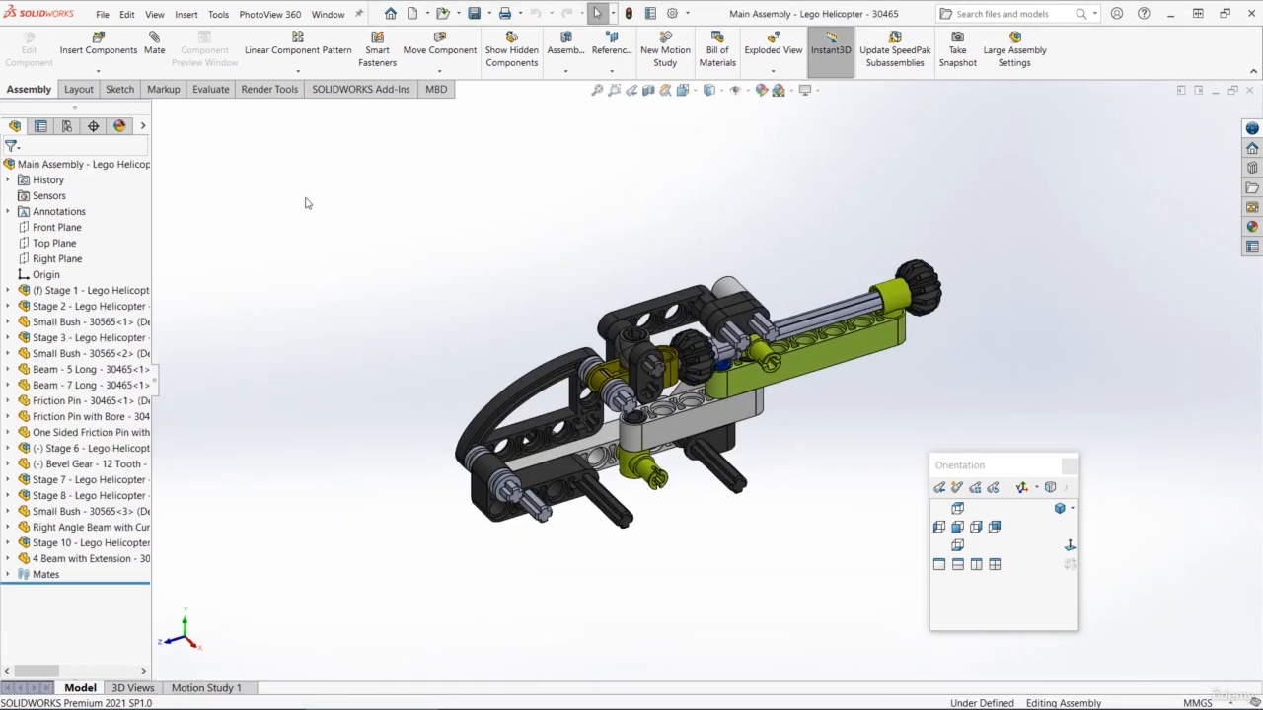
pyautogui.click(100, 49)
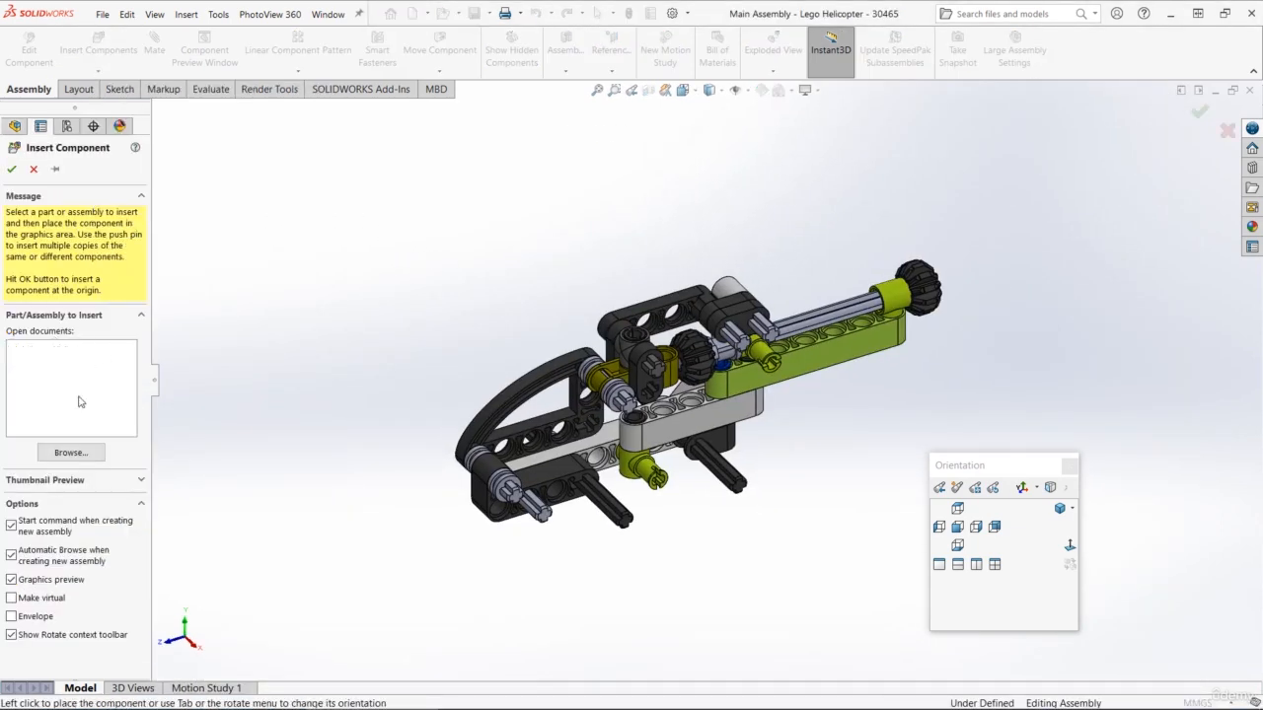
pyautogui.click(349, 646)
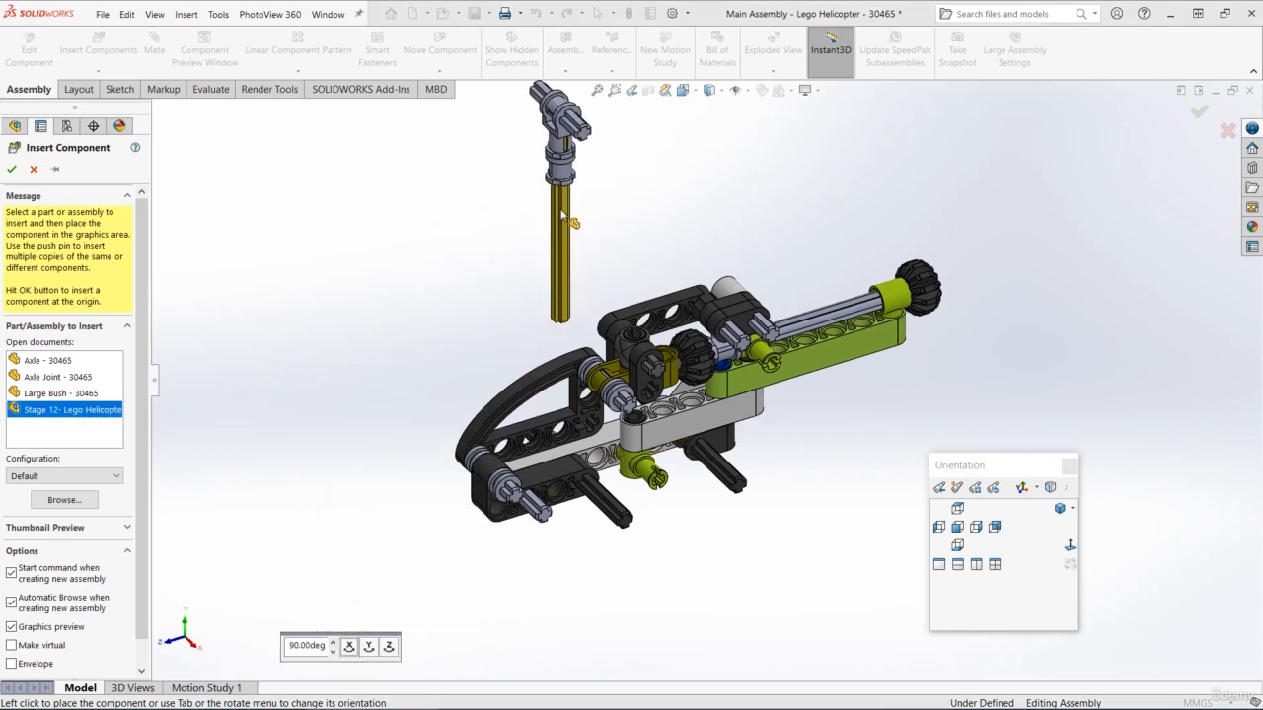
pyautogui.click(562, 215)
# Mate the rounded face of Stage 12's long yellow axle concentric with the round hole of Stage 10's Cross Block beside the bevel gear
pyautogui.scroll(-3, 663, 350)
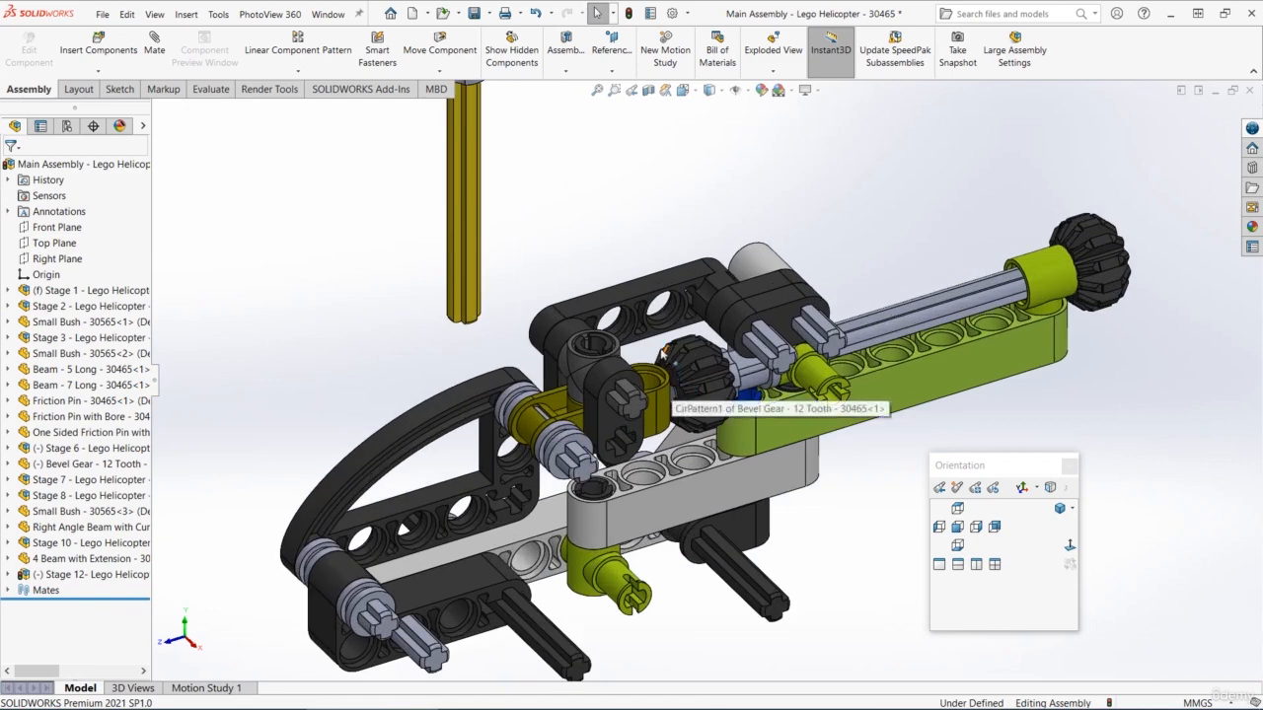
pyautogui.moveTo(663, 350); pyautogui.dragTo(639, 392, button='middle')
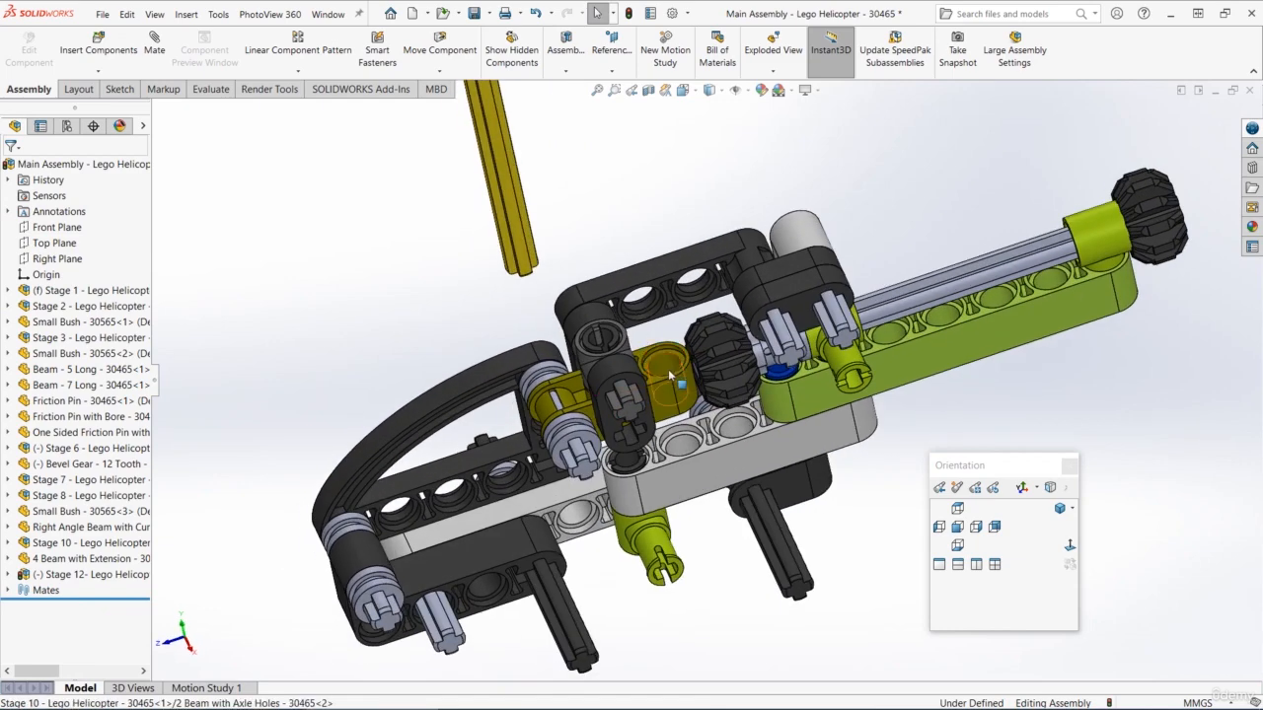
pyautogui.click(670, 374)
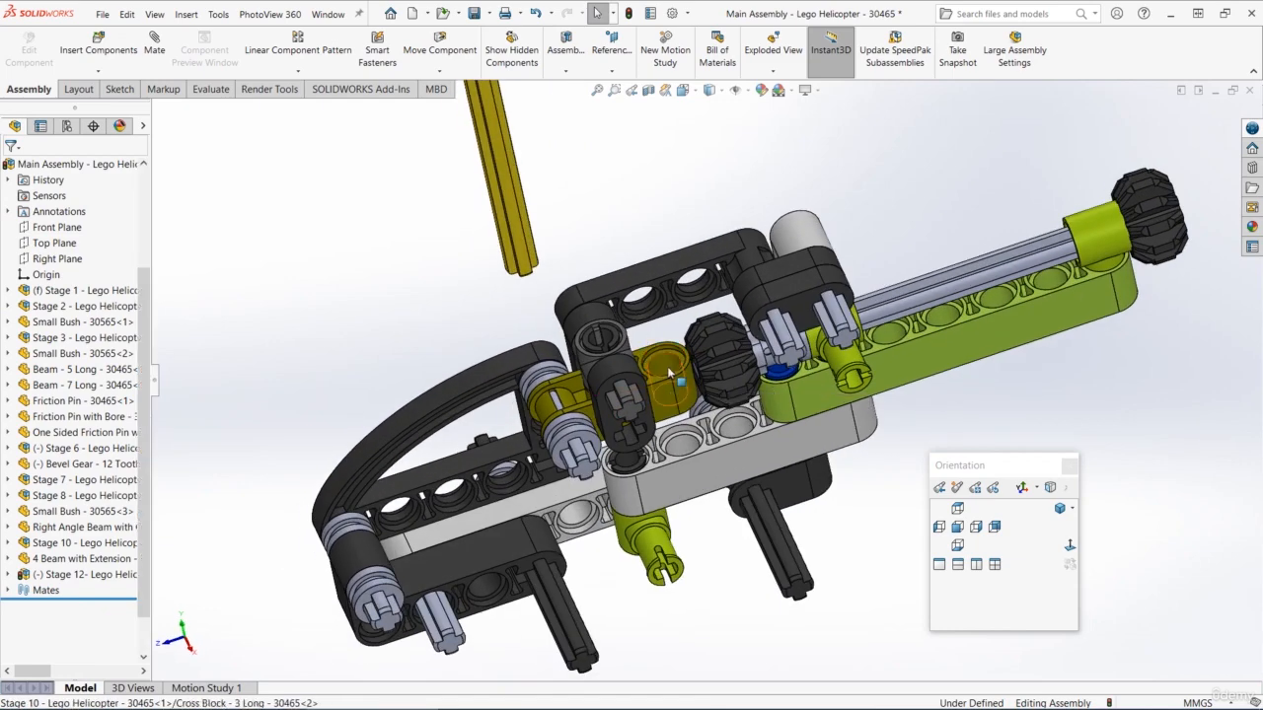
pyautogui.keyDown('ctrl'); pyautogui.click(524, 255); pyautogui.keyUp('ctrl')
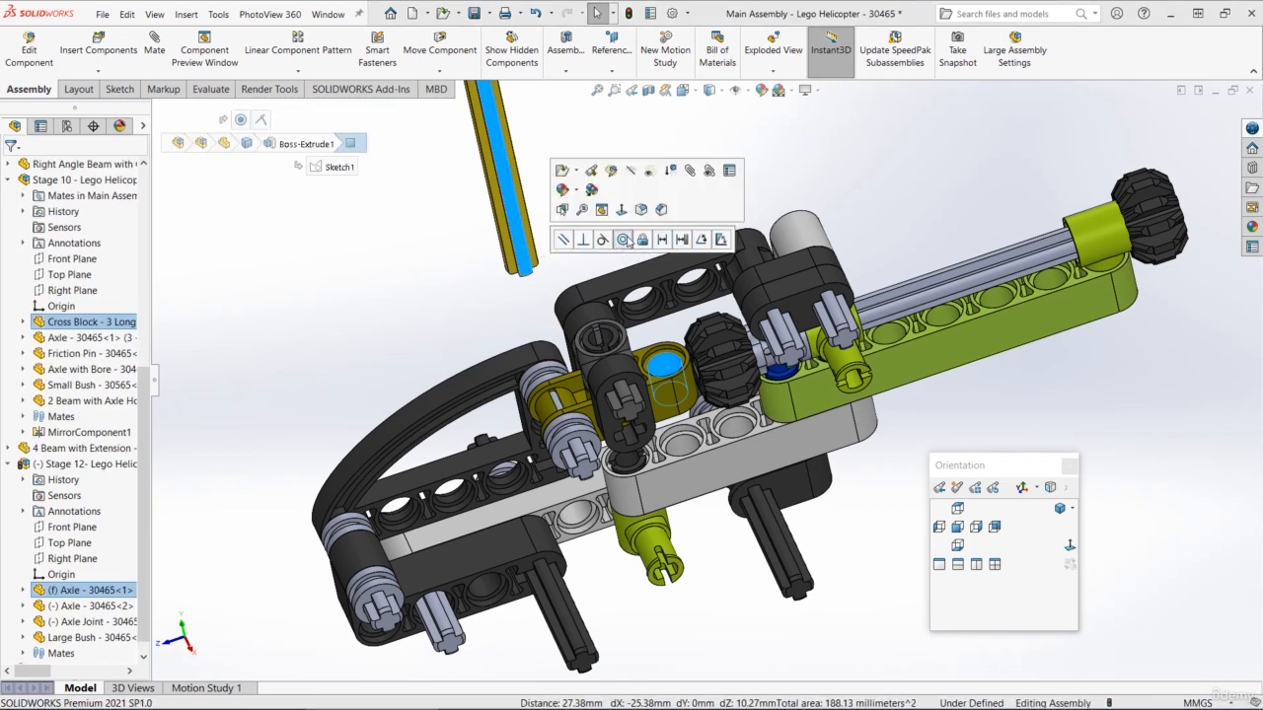
pyautogui.click(624, 240)
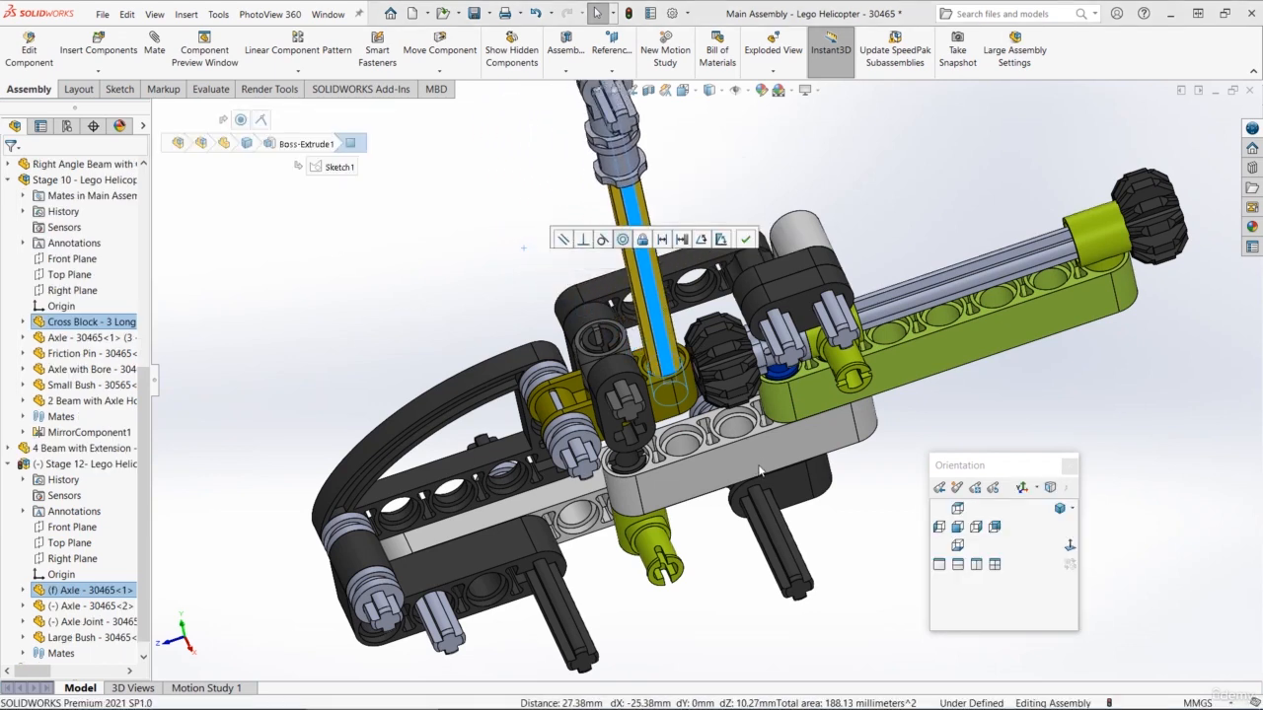
pyautogui.click(745, 240)
# Mate the Large Bush's lower end face coincident with the upper face of Stage 10's yellow Cross Block
pyautogui.scroll(1, 821, 330)
pyautogui.moveTo(801, 345); pyautogui.dragTo(834, 290, button='middle')
pyautogui.scroll(3, 793, 331)
pyautogui.moveTo(792, 330); pyautogui.dragTo(762, 324, button='middle')
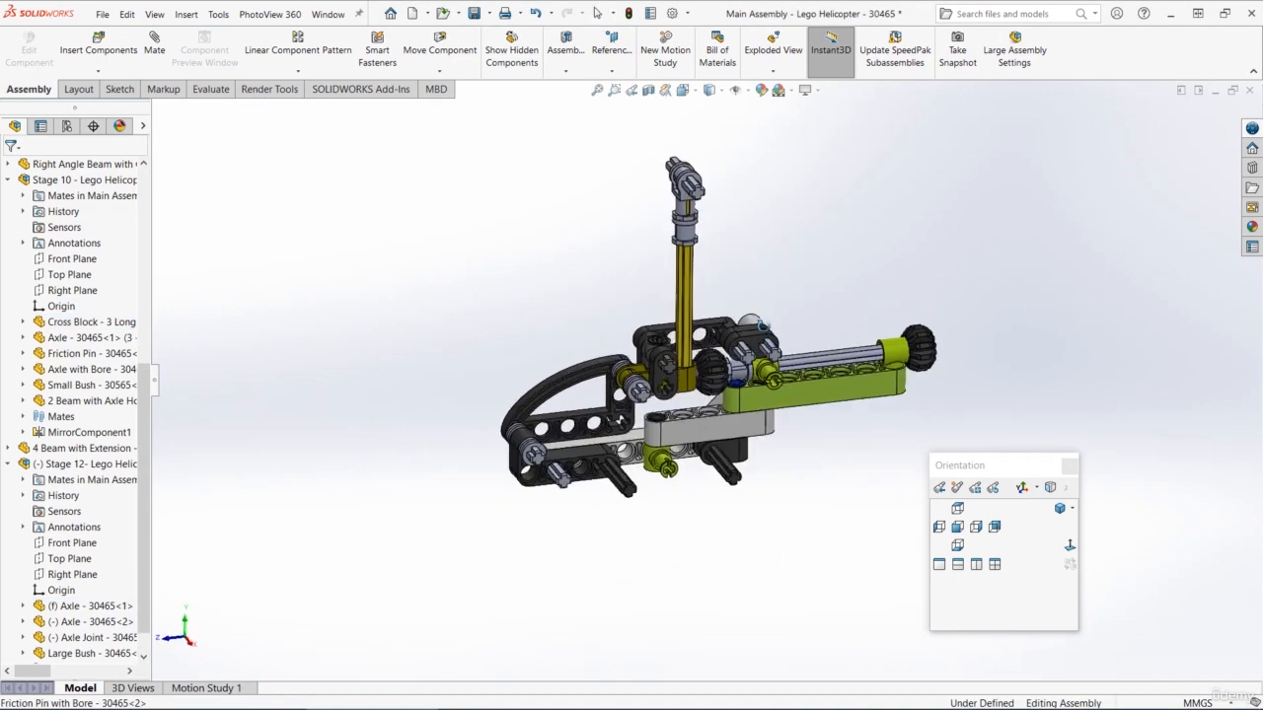
pyautogui.scroll(-10, 628, 426)
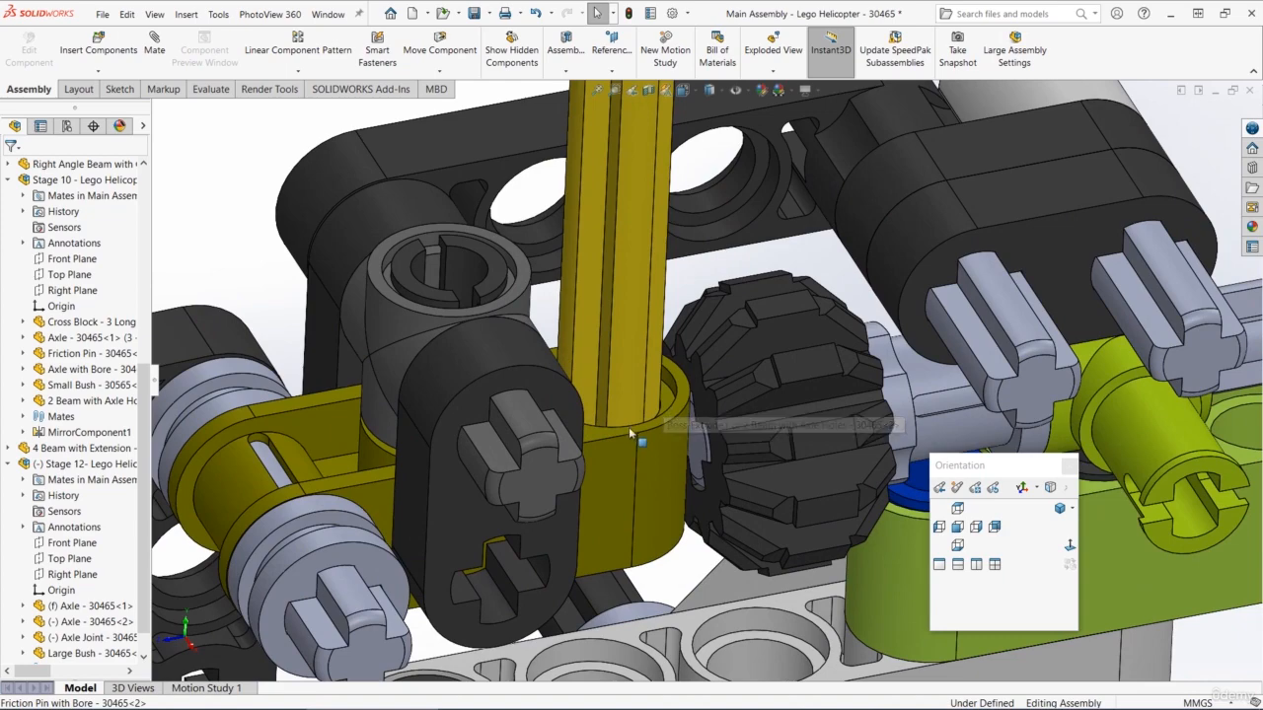
pyautogui.moveTo(628, 426); pyautogui.dragTo(711, 313, button='middle')
pyautogui.click(573, 432)
pyautogui.scroll(6, 592, 416)
pyautogui.scroll(-4, 711, 313)
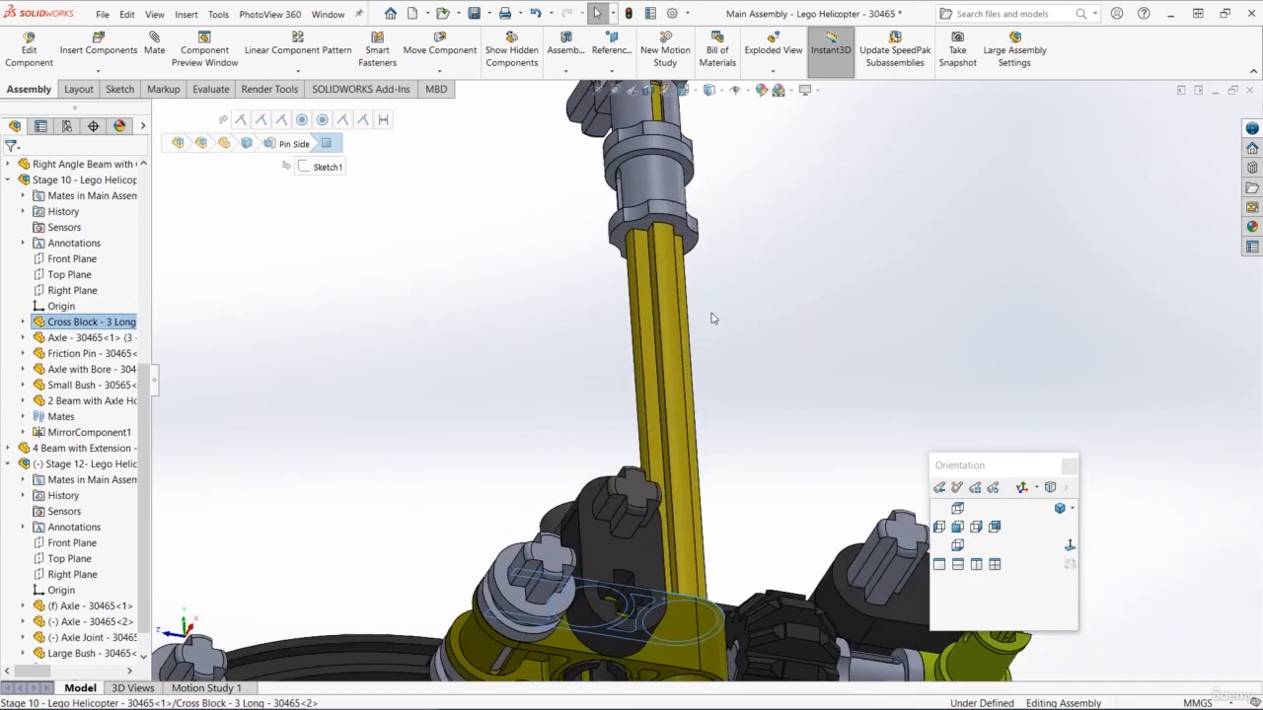
pyautogui.scroll(-3, 713, 318)
pyautogui.keyDown('ctrl'); pyautogui.click(670, 207); pyautogui.keyUp('ctrl')
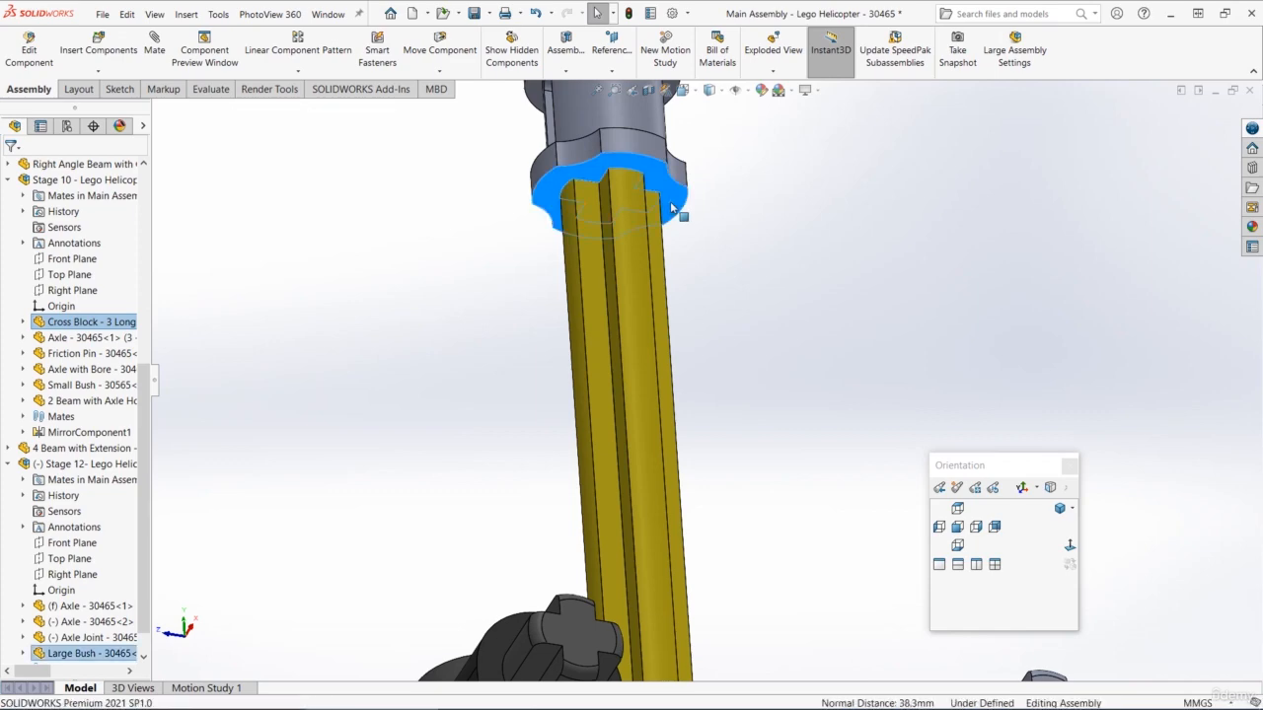
pyautogui.click(711, 195)
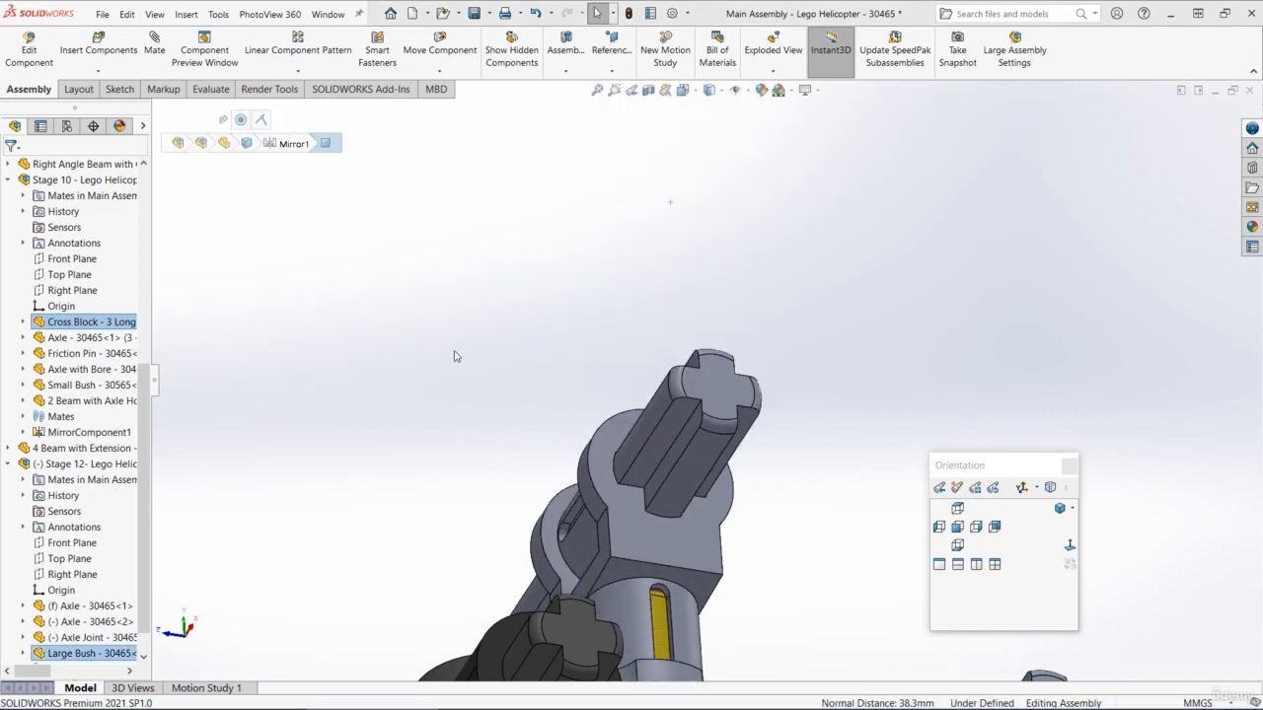
pyautogui.click(542, 381)
# Test the movement of the mated Stage 12 subassembly and inspect its position in the main assembly
pyautogui.scroll(6, 542, 381)
pyautogui.moveTo(543, 383); pyautogui.dragTo(533, 505, button='middle')
pyautogui.scroll(-5, 790, 501)
pyautogui.moveTo(594, 233); pyautogui.dragTo(498, 288)
pyautogui.click(437, 293)
pyautogui.scroll(1, 592, 355)
pyautogui.moveTo(612, 369); pyautogui.dragTo(623, 344, button='middle')
pyautogui.scroll(3, 624, 344)
pyautogui.scroll(-3, 656, 434)
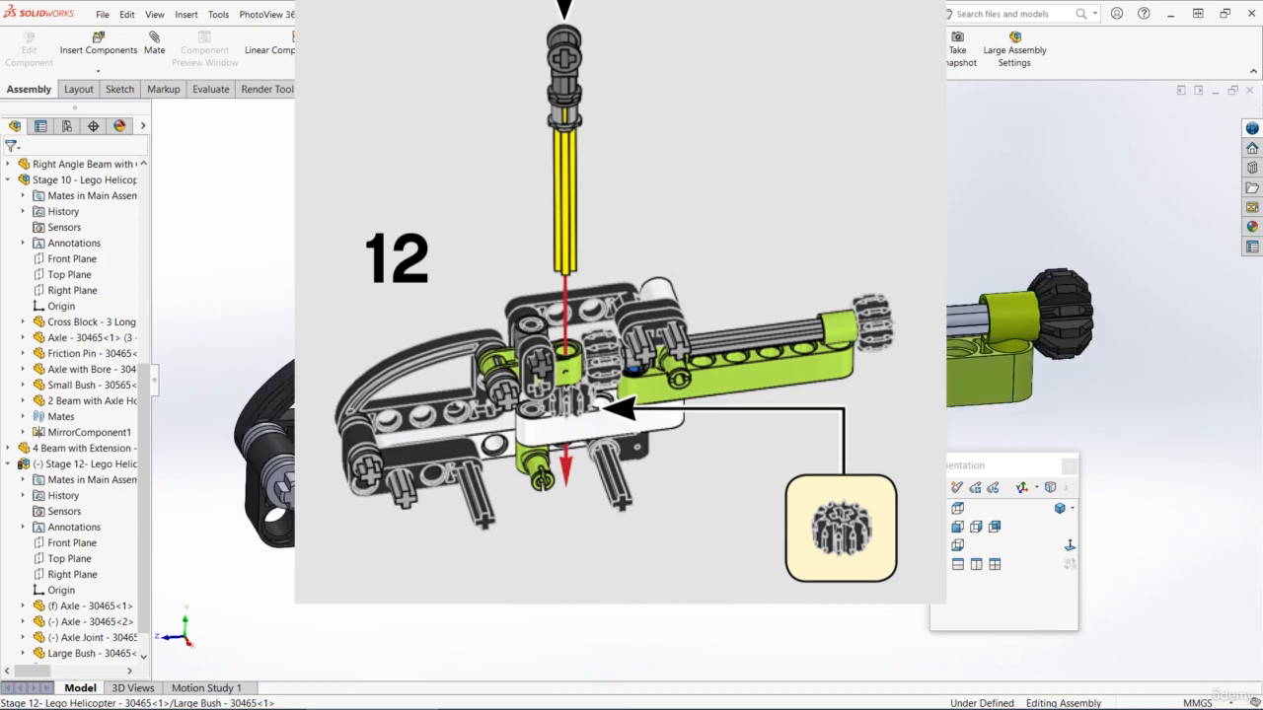
# Copy the 12 Tooth Bevel Gear from the end of the long tail axle to below the yellow axle and rotate its axle hole upward
pyautogui.scroll(-2, 591, 383)
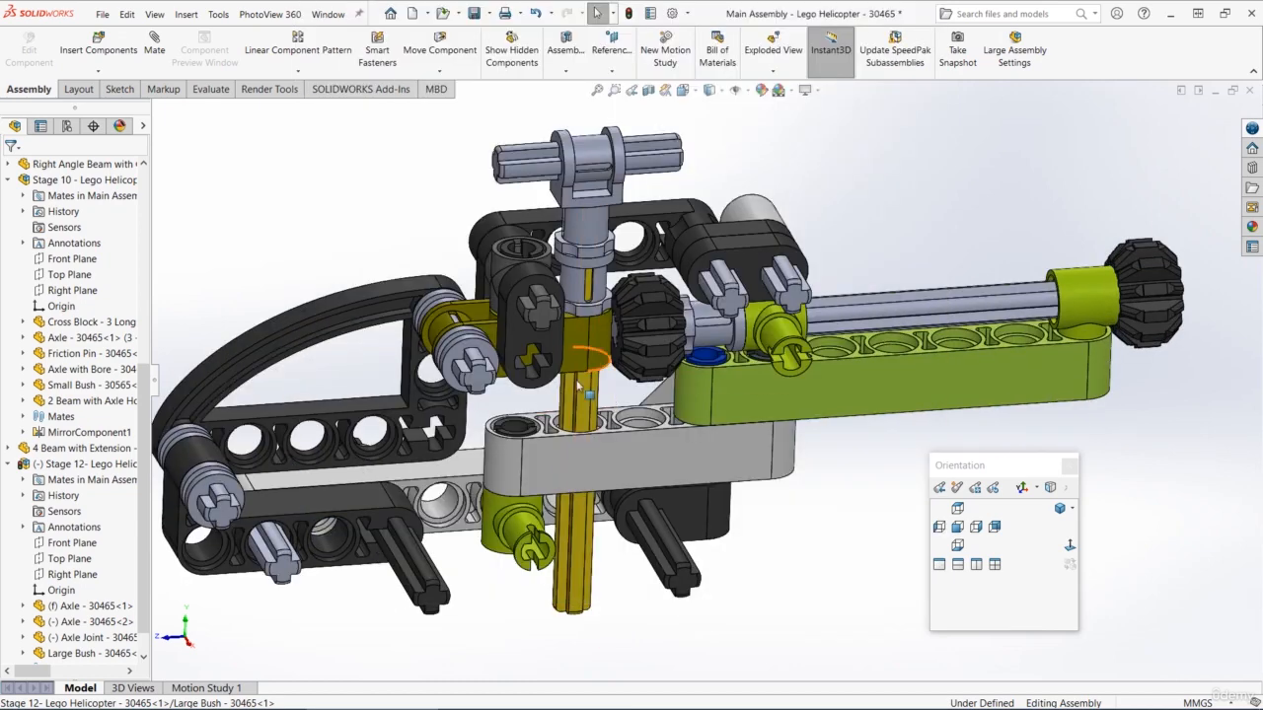
pyautogui.moveTo(602, 394); pyautogui.dragTo(606, 366, button='middle')
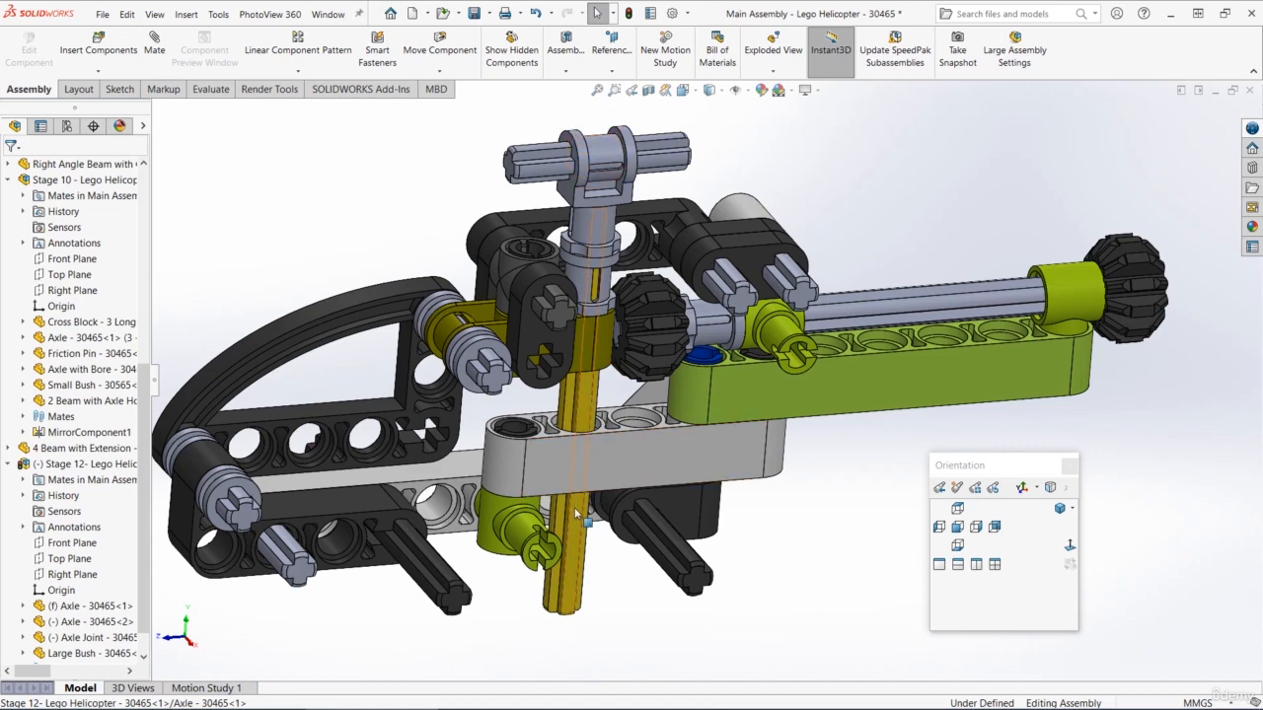
pyautogui.scroll(3, 648, 340)
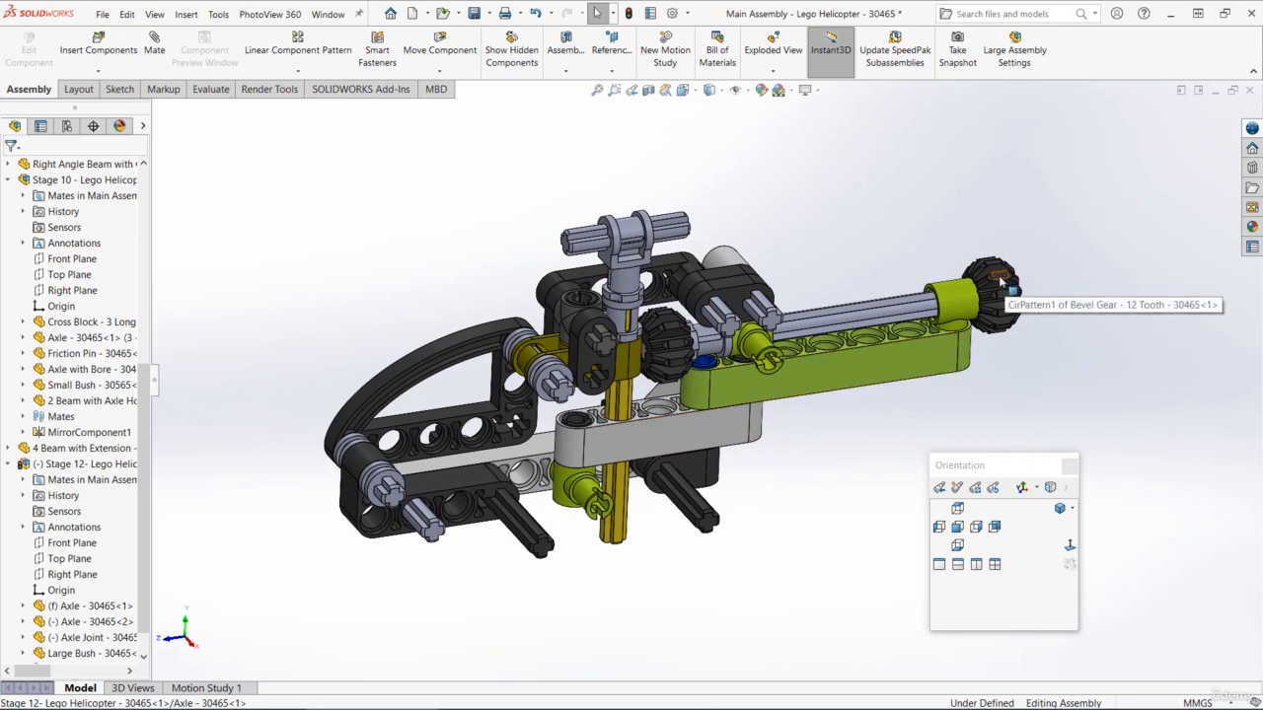
pyautogui.moveTo(999, 283); pyautogui.dragTo(676, 588)
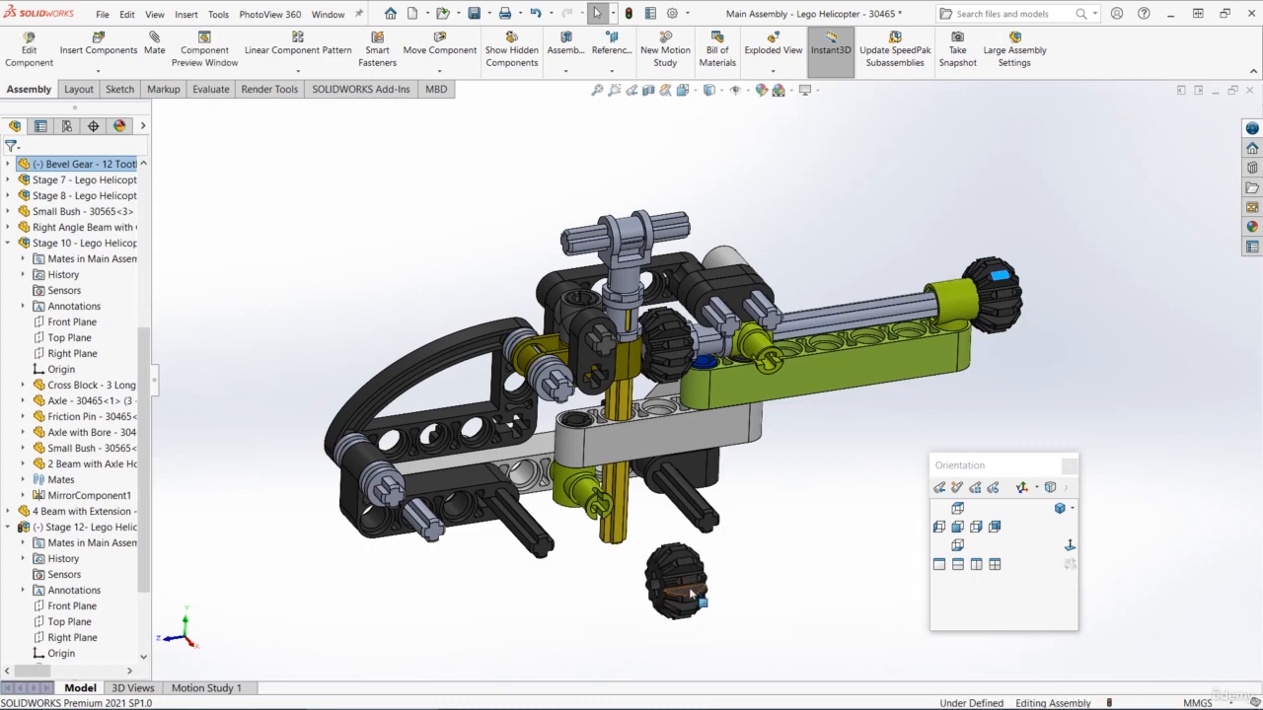
pyautogui.scroll(-2, 691, 592)
pyautogui.moveTo(682, 545); pyautogui.dragTo(535, 531, button='right')
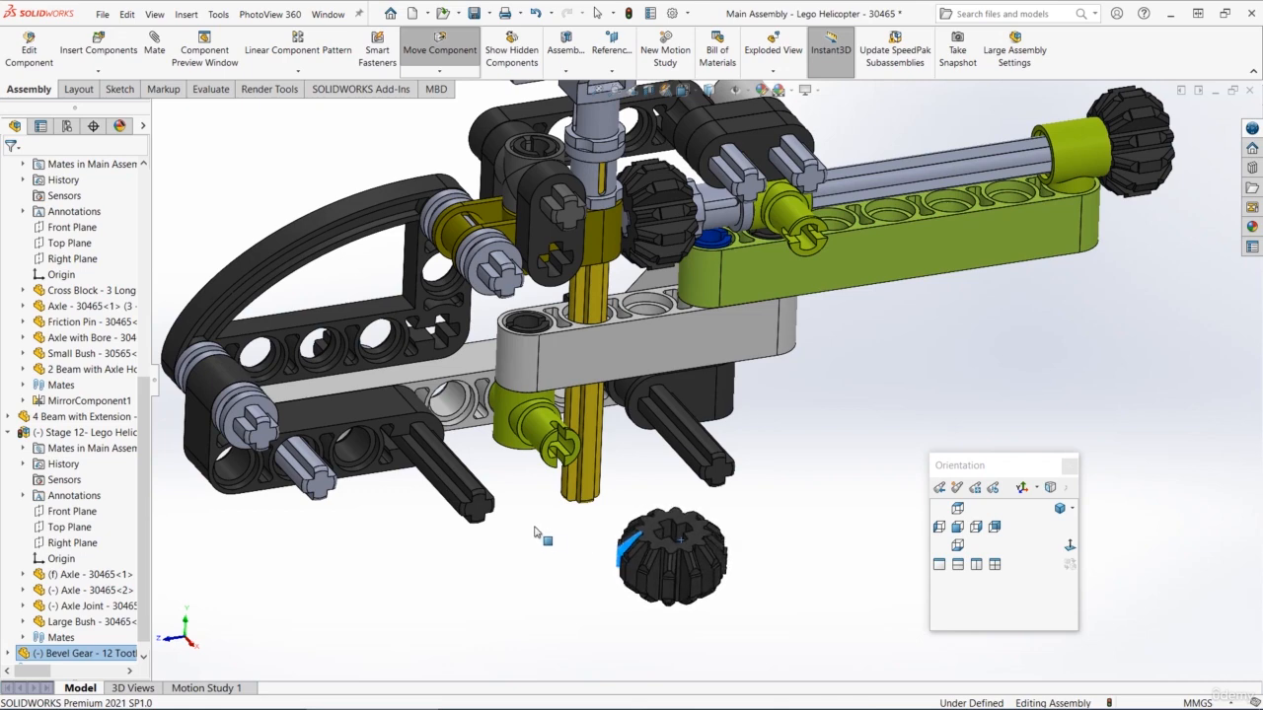
pyautogui.press('Escape')
# Mate the rounded face of the copied bevel gear's axle hole concentric with the rounded face of Stage 12's long yellow axle
pyautogui.scroll(-2, 683, 523)
pyautogui.click(661, 516)
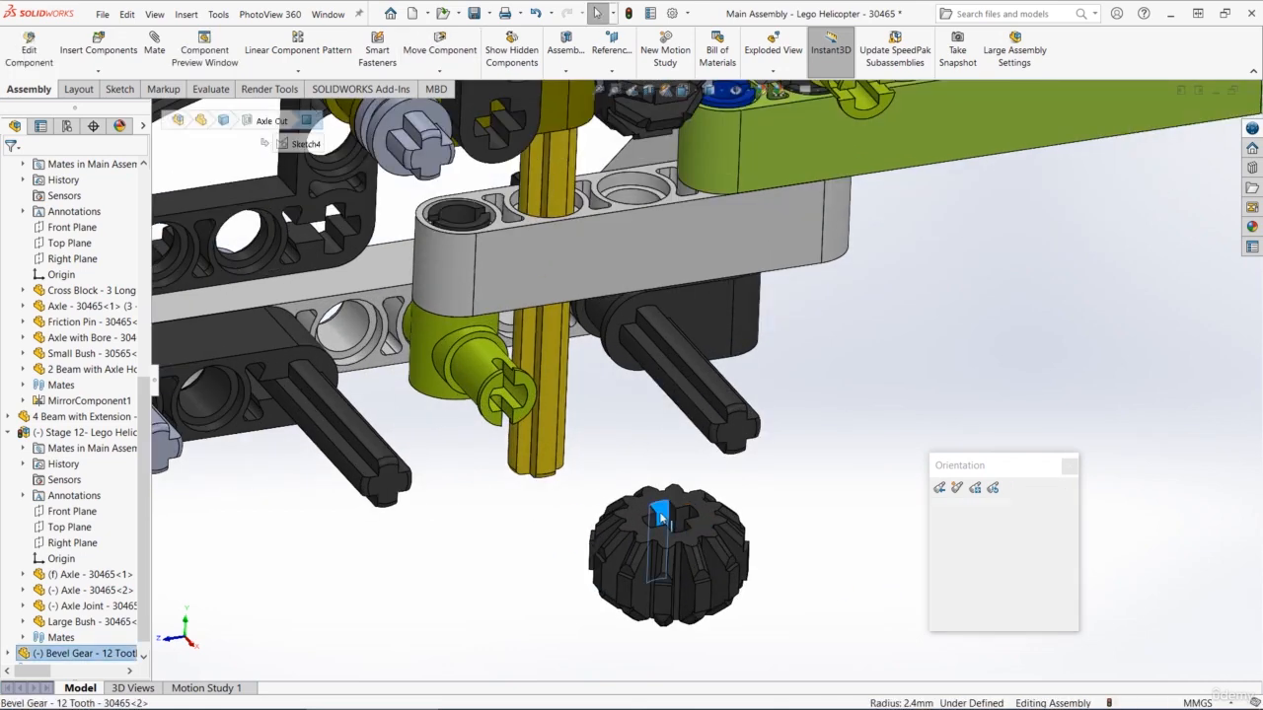
pyautogui.keyDown('ctrl'); pyautogui.click(547, 429); pyautogui.keyUp('ctrl')
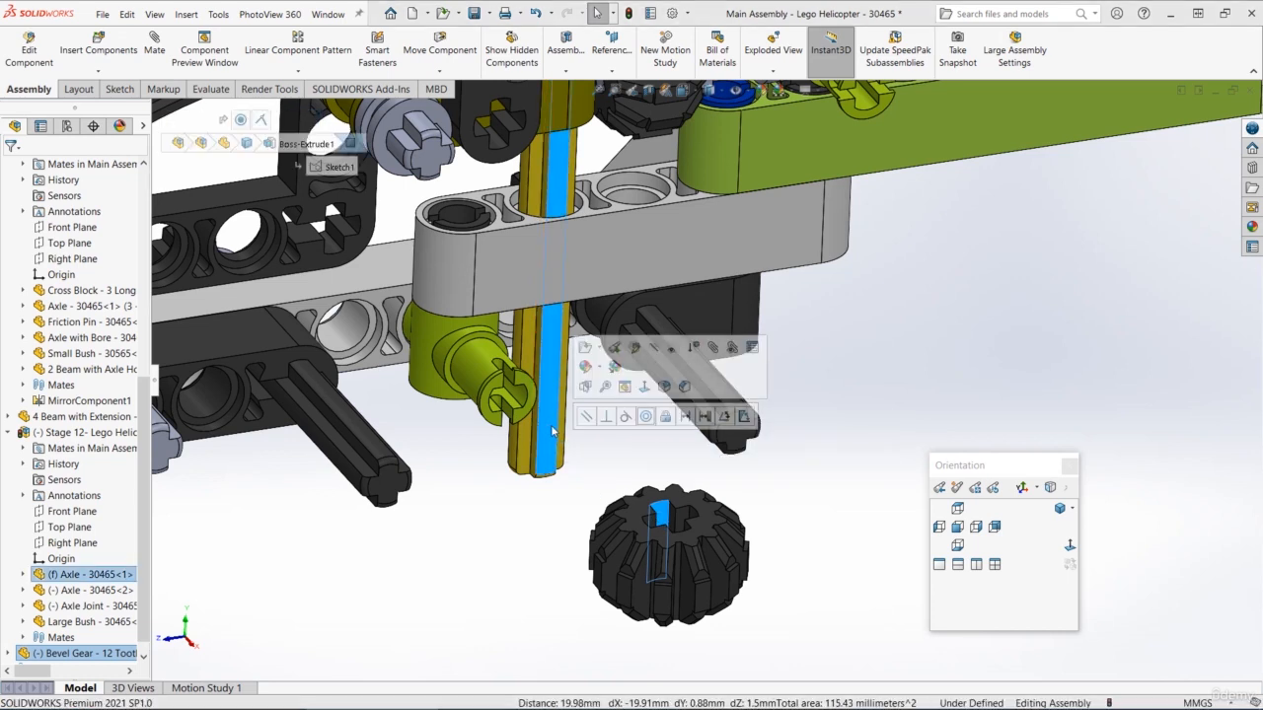
pyautogui.click(647, 417)
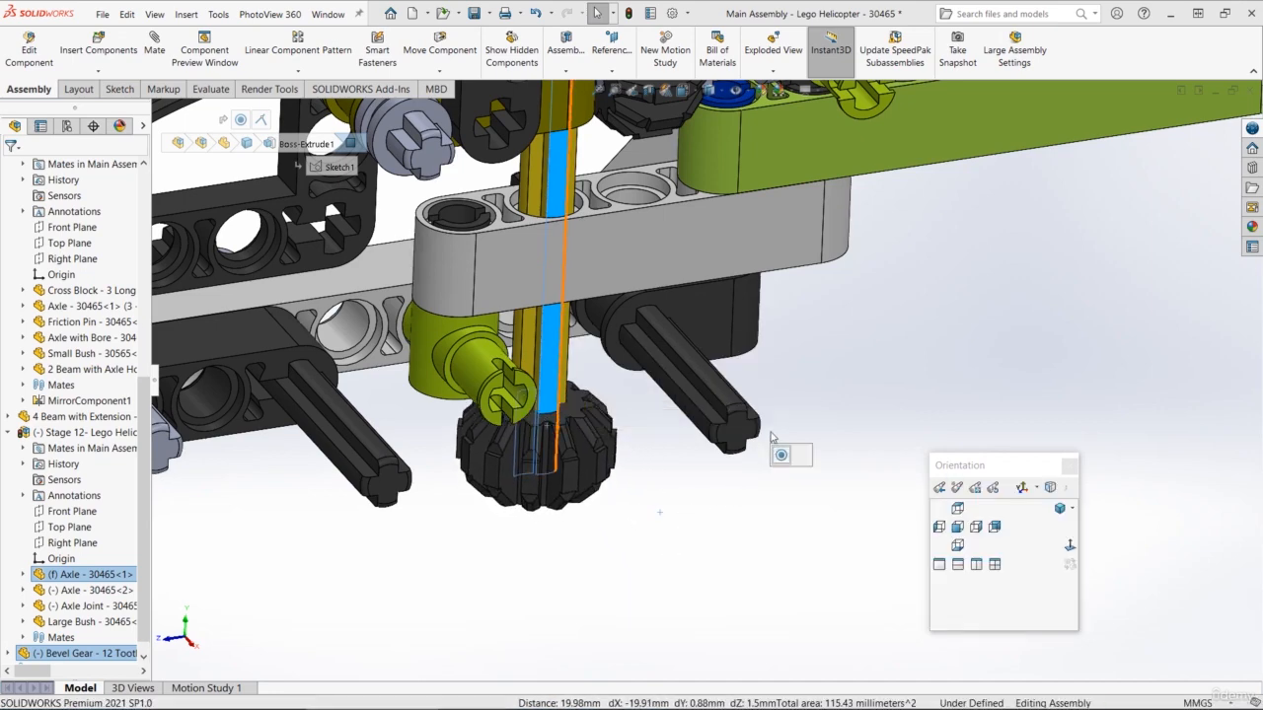
pyautogui.click(666, 539)
# Mate a flat inner face of the copied gear's axle hole parallel to the adjacent flat face of the yellow axle
pyautogui.scroll(-3, 578, 415)
pyautogui.moveTo(582, 415)
pyautogui.mouseDown(button='middle')
pyautogui.moveTo(558, 452)
pyautogui.moveTo(607, 476)
pyautogui.moveTo(581, 437)
pyautogui.mouseUp(button='middle')
pyautogui.scroll(-5, 560, 449)
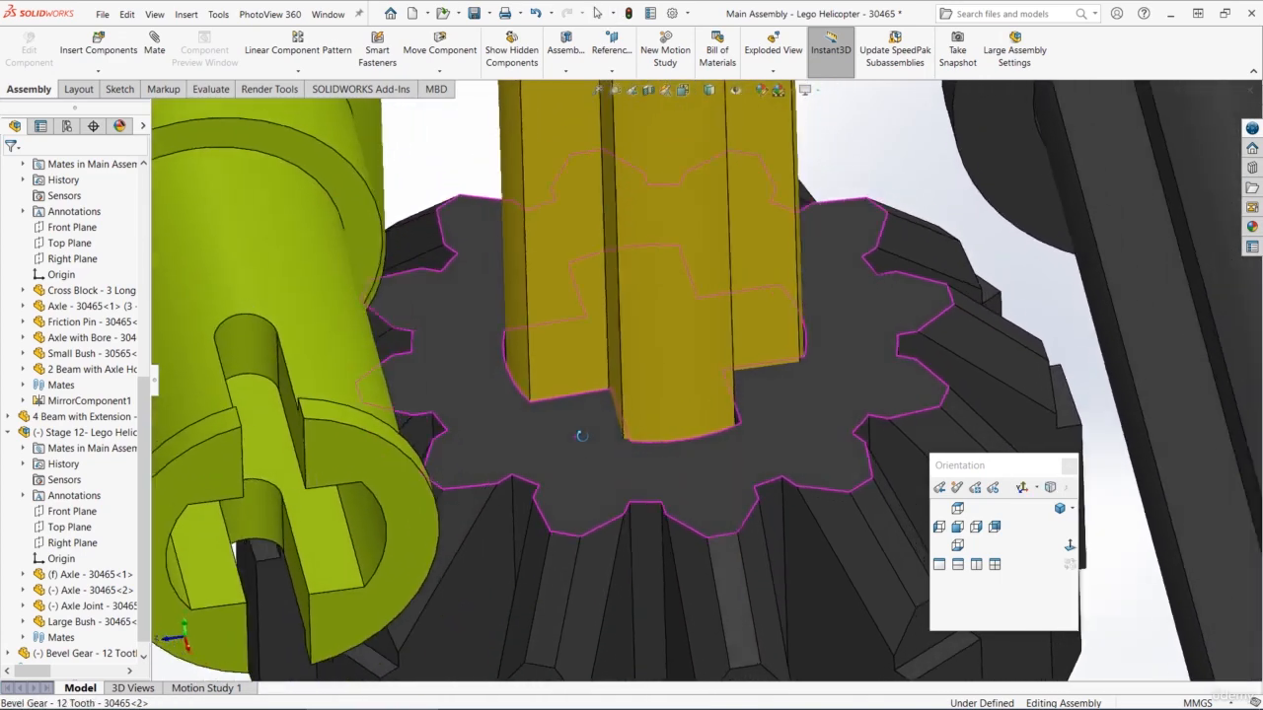
pyautogui.scroll(-6, 744, 438)
pyautogui.click(794, 523)
pyautogui.moveTo(795, 523); pyautogui.dragTo(864, 493)
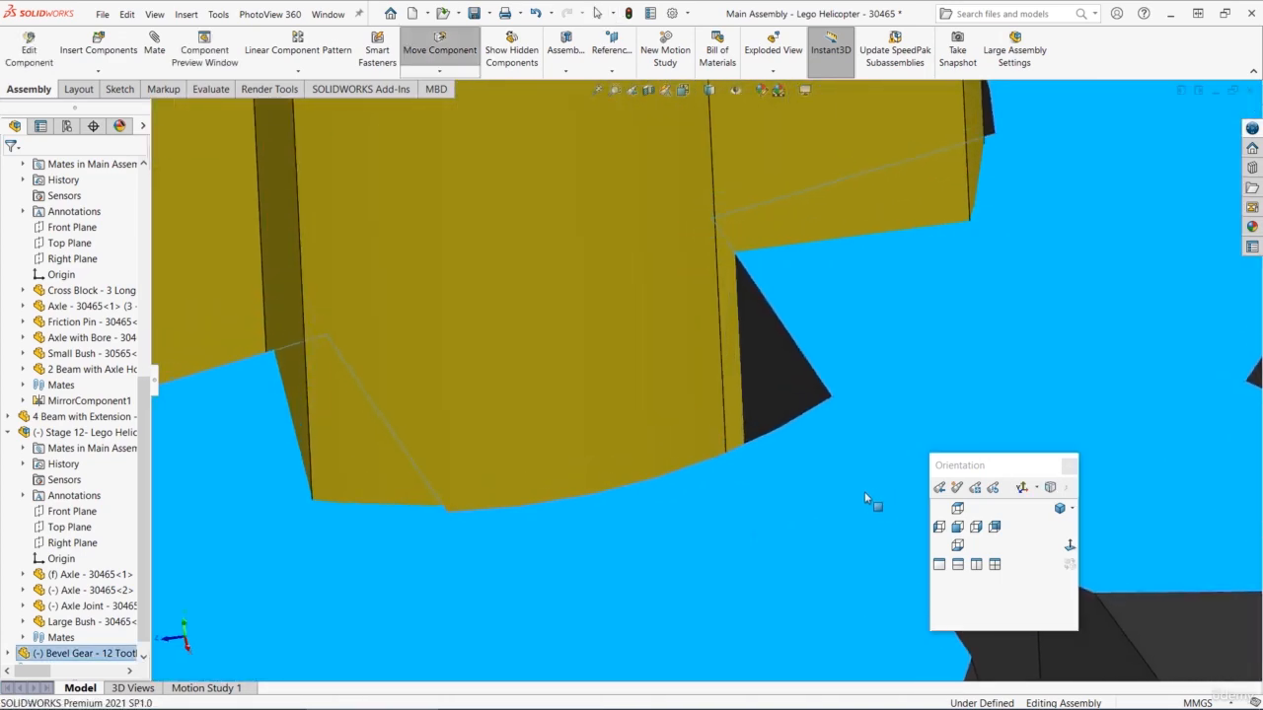
pyautogui.scroll(7, 849, 523)
pyautogui.click(795, 673)
pyautogui.click(716, 380)
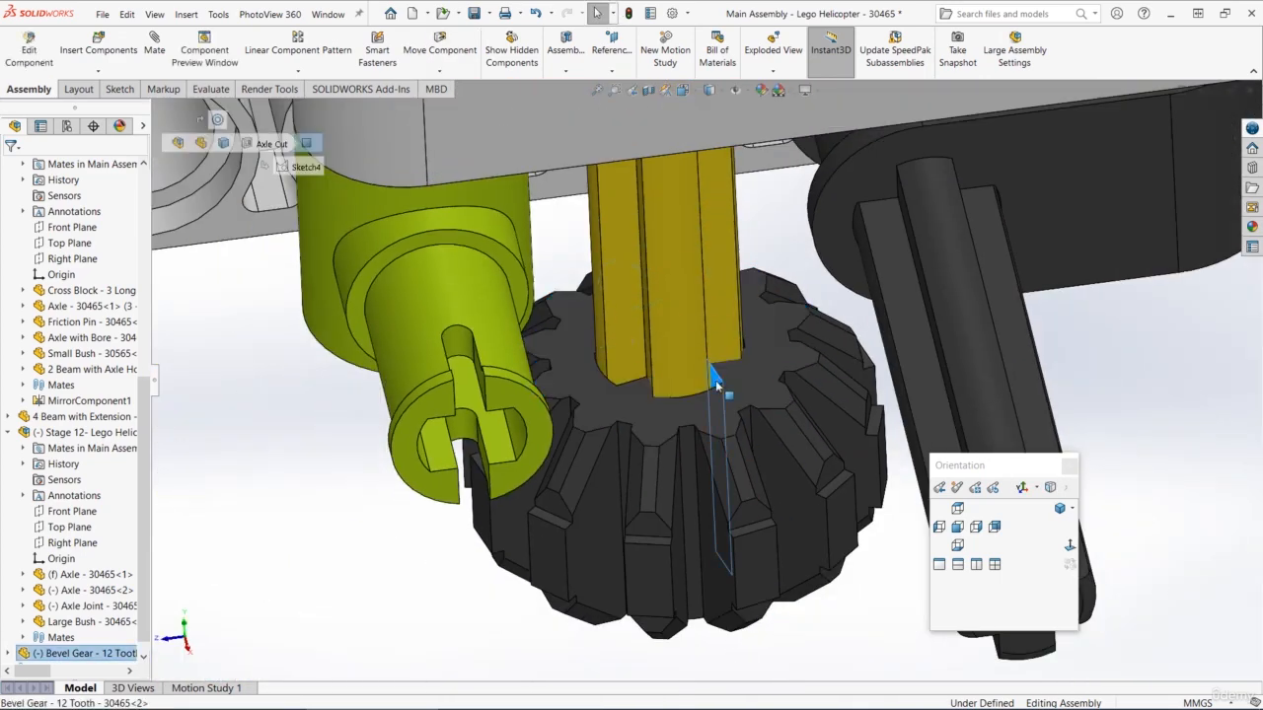
pyautogui.scroll(-3, 714, 383)
pyautogui.moveTo(713, 388); pyautogui.dragTo(687, 357, button='middle')
pyautogui.keyDown('ctrl'); pyautogui.click(685, 355); pyautogui.keyUp('ctrl')
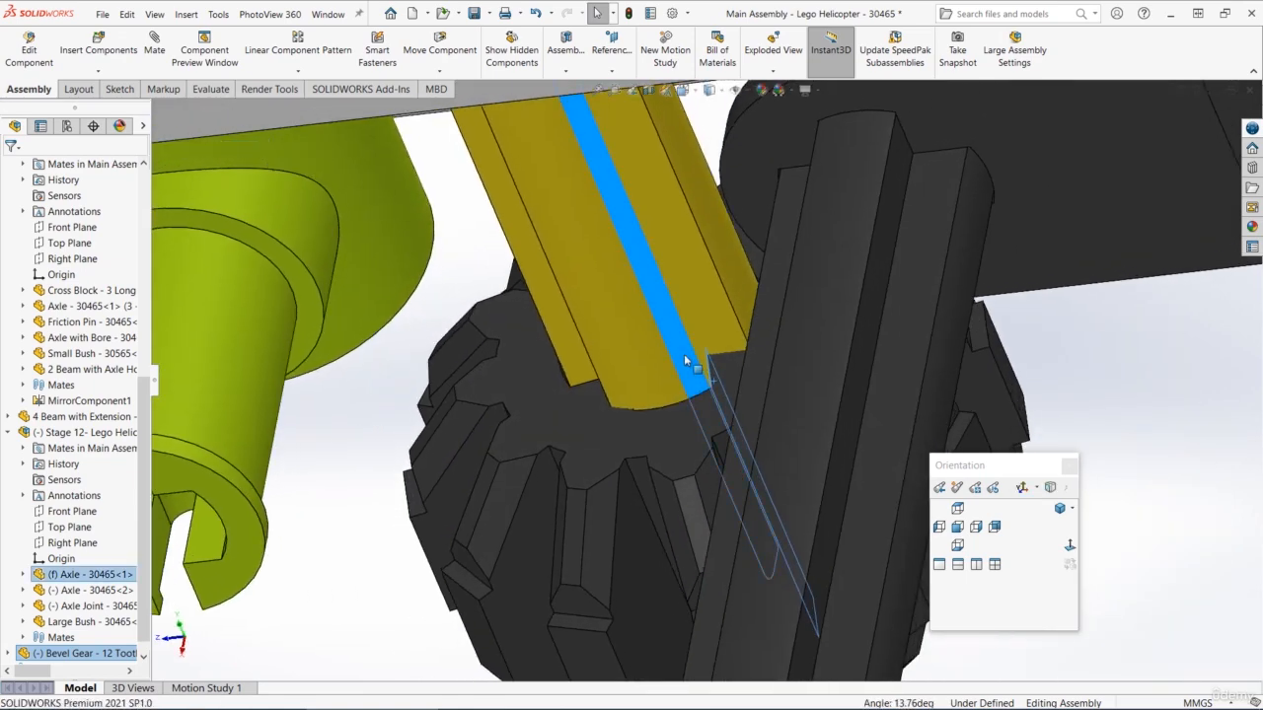
pyautogui.click(743, 344)
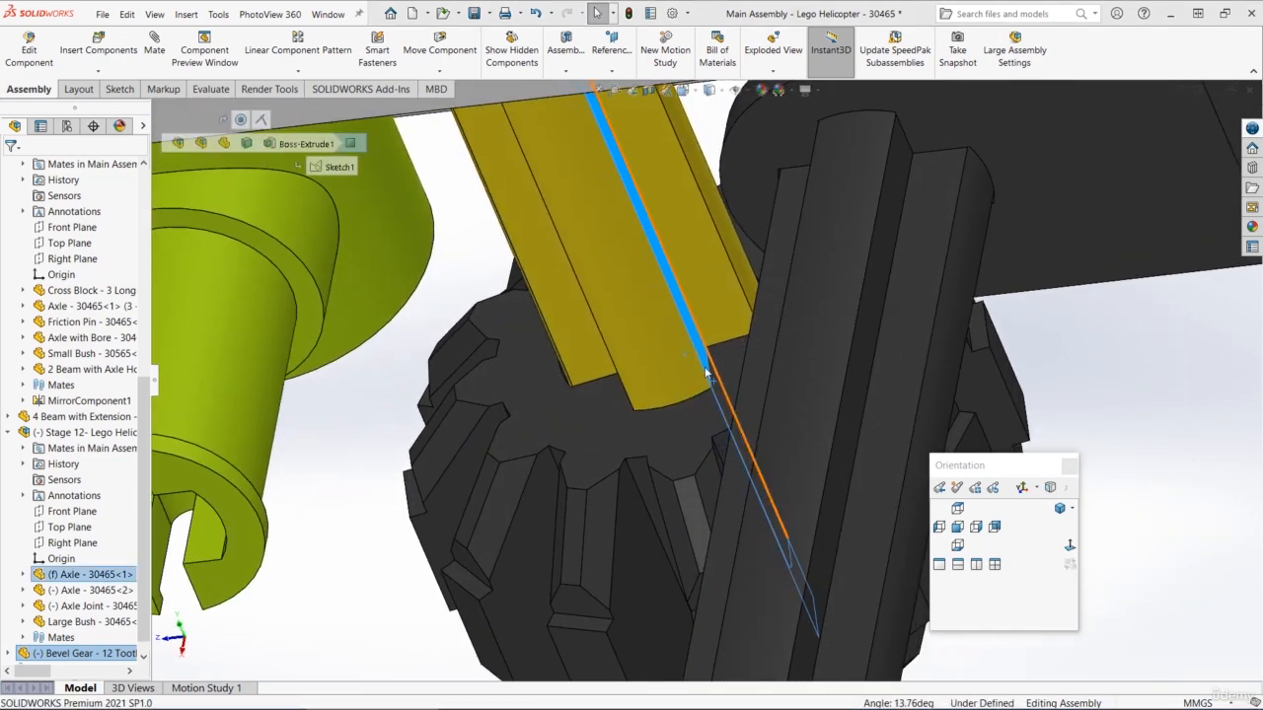
# Slide the copied bevel gear up the yellow axle into the gap between Stage 10's Cross Block and the white beam
pyautogui.scroll(5, 660, 388)
pyautogui.scroll(-2, 710, 296)
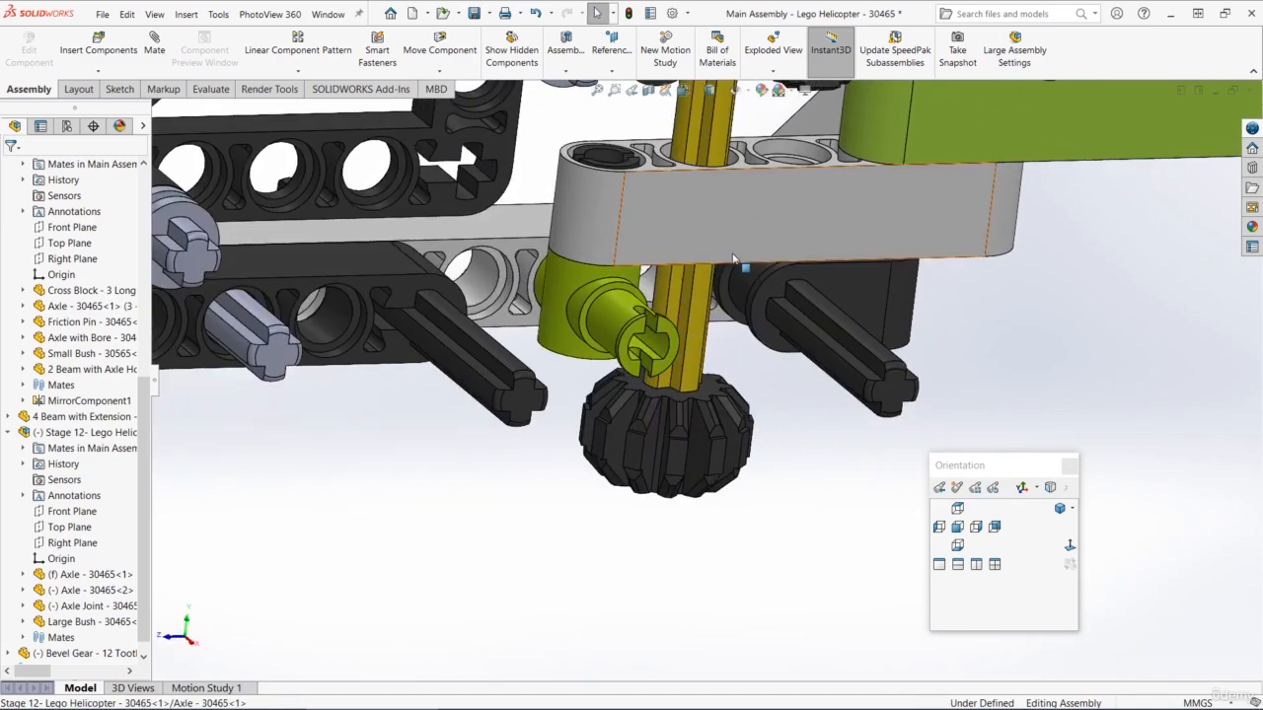
pyautogui.moveTo(732, 259); pyautogui.dragTo(699, 427, button='middle')
pyautogui.moveTo(678, 575); pyautogui.dragTo(700, 261)
# Mate the upper face of the copied bevel gear coincident with the lower face of Stage 10's yellow Cross Block
pyautogui.scroll(-5, 695, 268)
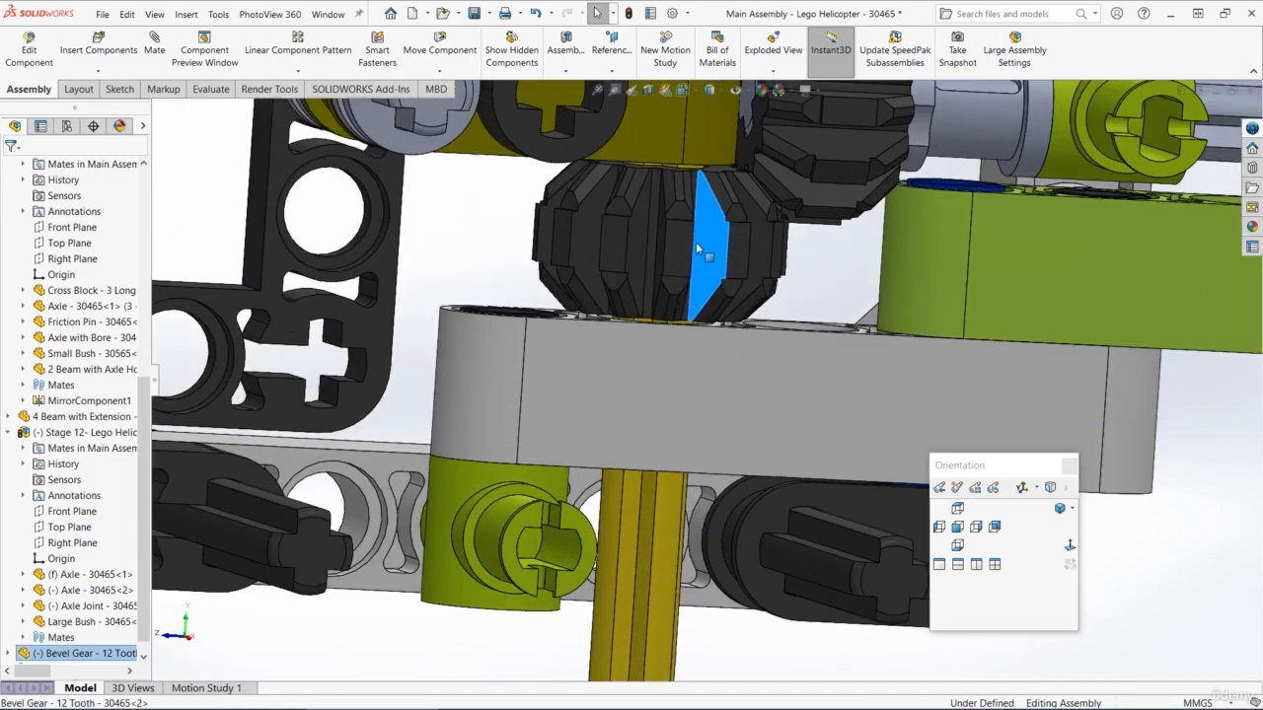
pyautogui.scroll(-5, 714, 148)
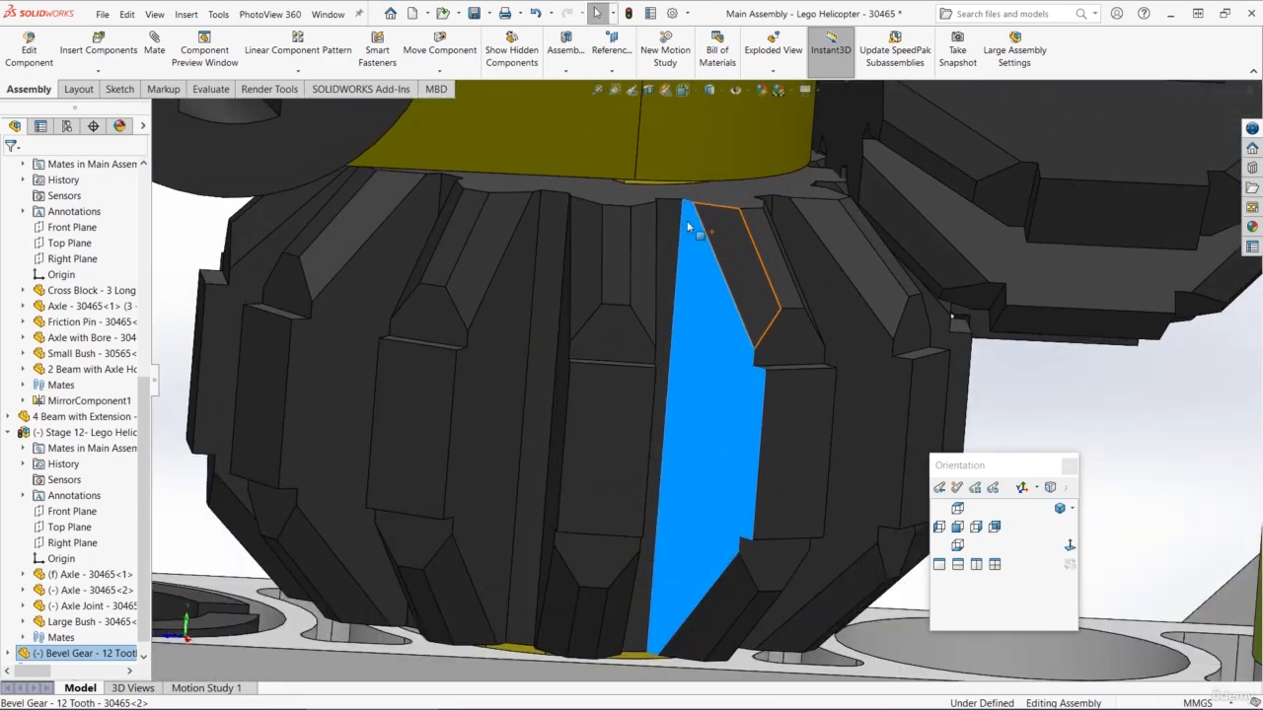
pyautogui.click(615, 200)
pyautogui.moveTo(613, 211); pyautogui.dragTo(458, 187, button='middle')
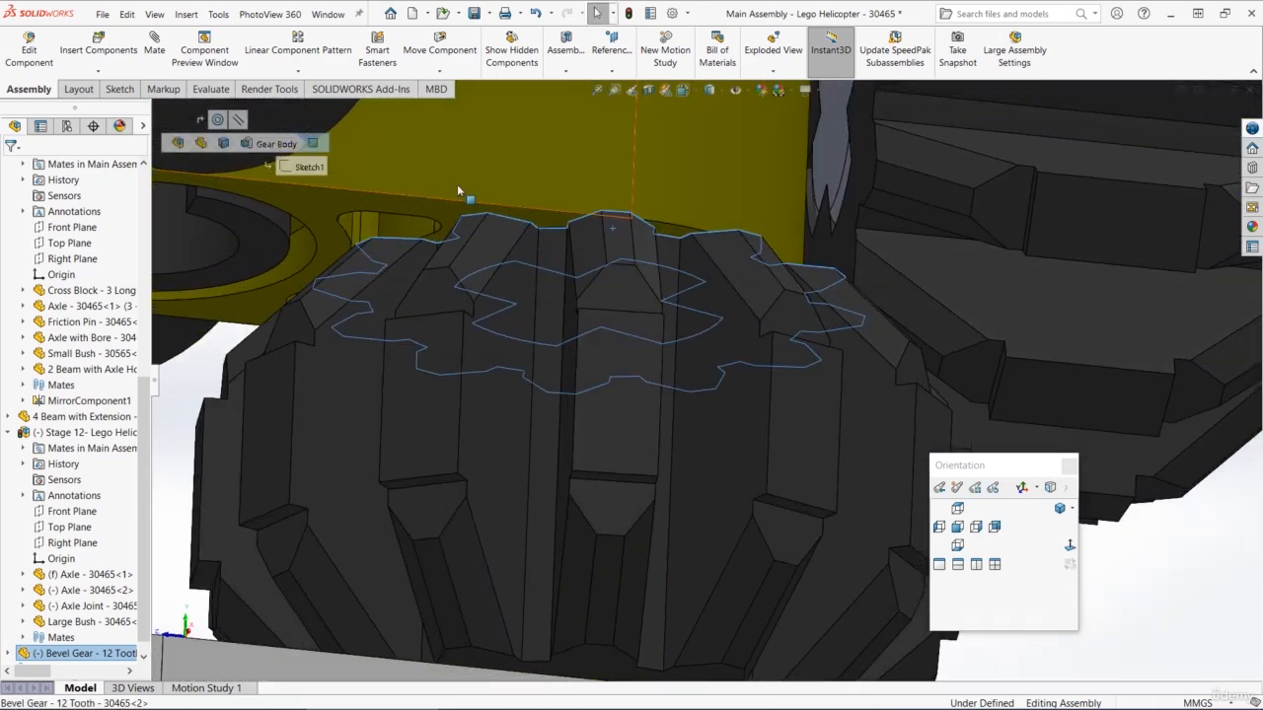
pyautogui.keyDown('ctrl'); pyautogui.click(339, 207); pyautogui.keyUp('ctrl')
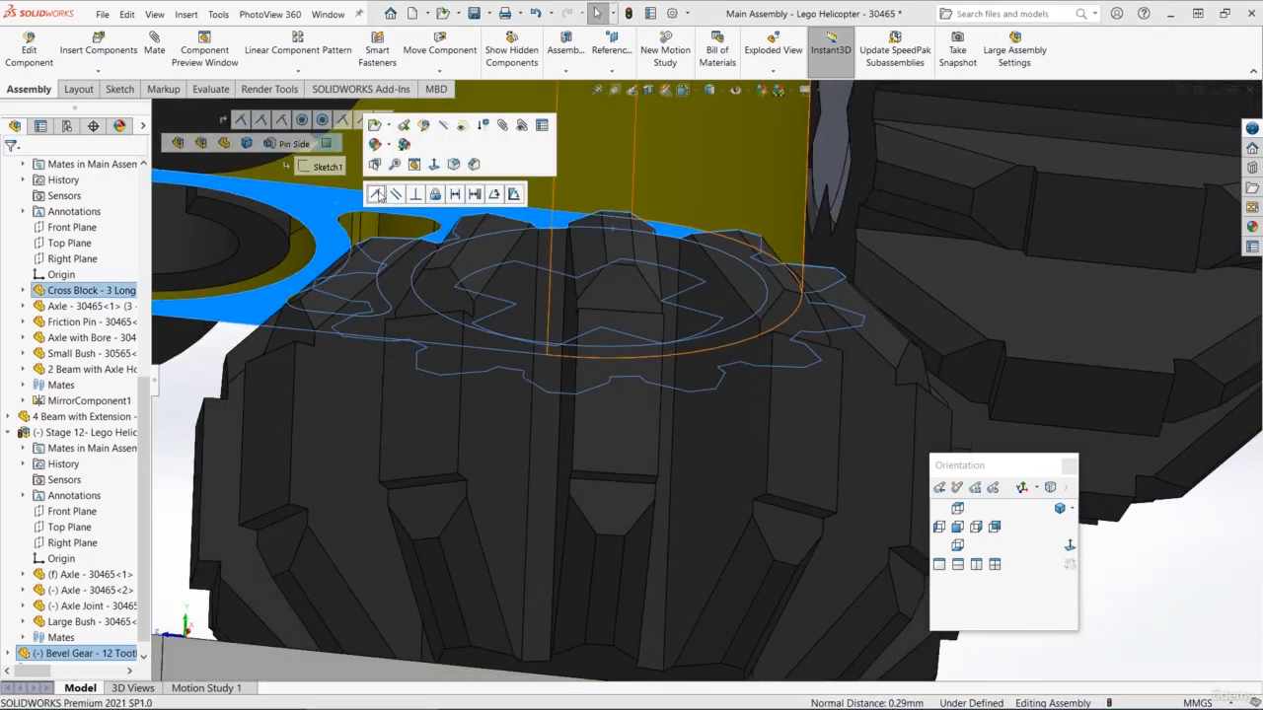
pyautogui.press('Escape')
# Test the rotation of the newly mated bevel gear and inspect how it sits against the neighbouring gear in the main assembly
pyautogui.scroll(8, 472, 327)
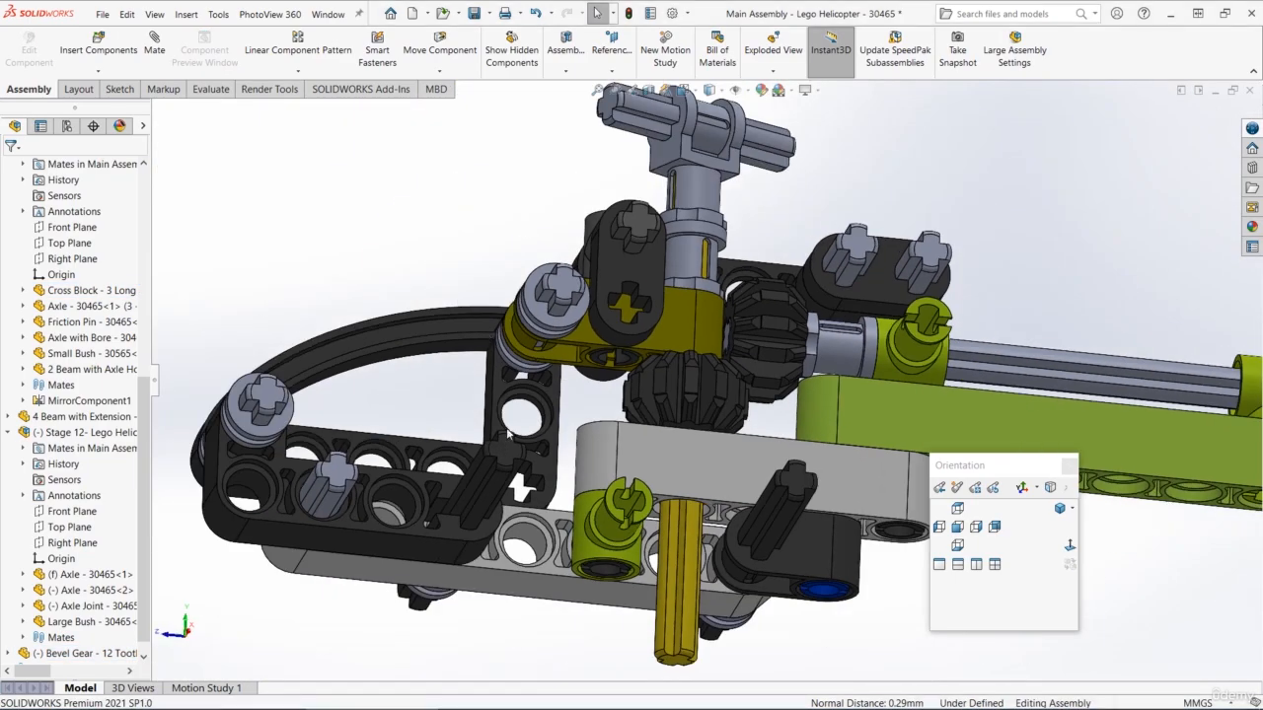
pyautogui.moveTo(586, 383); pyautogui.dragTo(636, 473, button='middle')
pyautogui.scroll(-5, 740, 367)
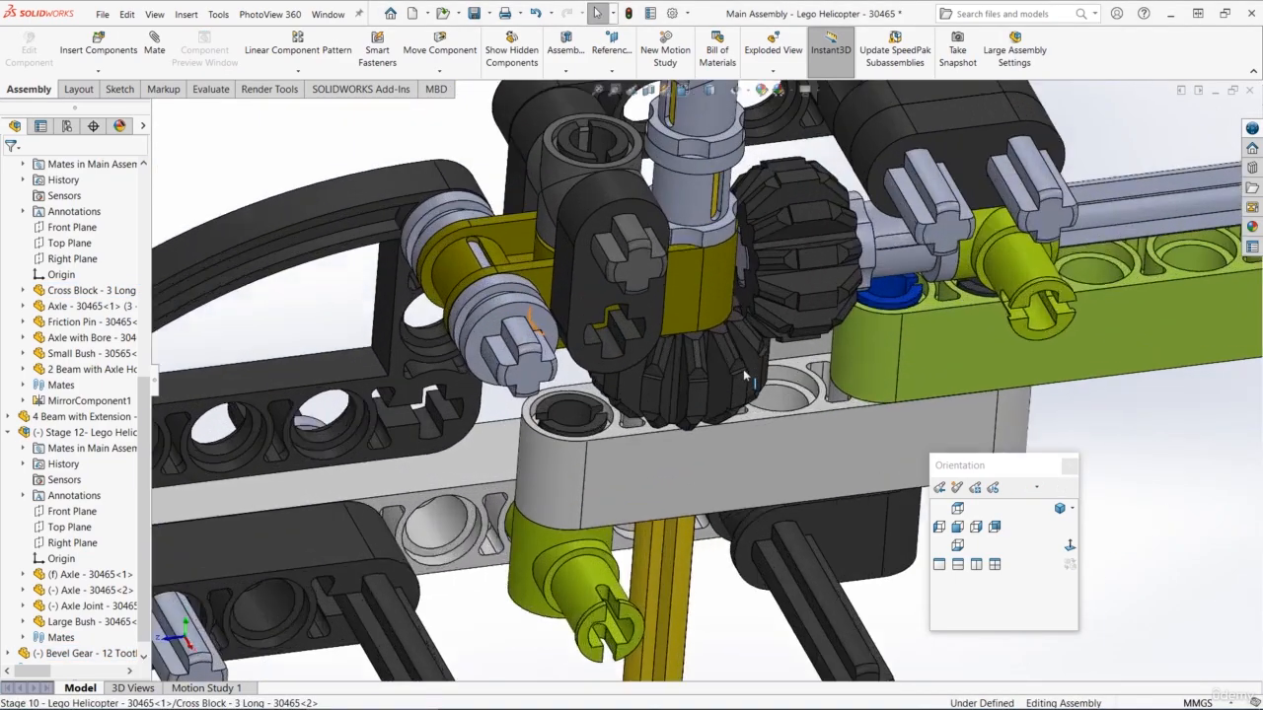
pyautogui.moveTo(735, 377); pyautogui.dragTo(683, 383)
pyautogui.moveTo(725, 345)
pyautogui.mouseDown(button='middle')
pyautogui.moveTo(707, 268)
pyautogui.moveTo(710, 314)
pyautogui.moveTo(794, 338)
pyautogui.moveTo(744, 336)
pyautogui.mouseUp(button='middle')
pyautogui.scroll(5, 718, 313)
pyautogui.scroll(2, 755, 346)
pyautogui.click(899, 383)
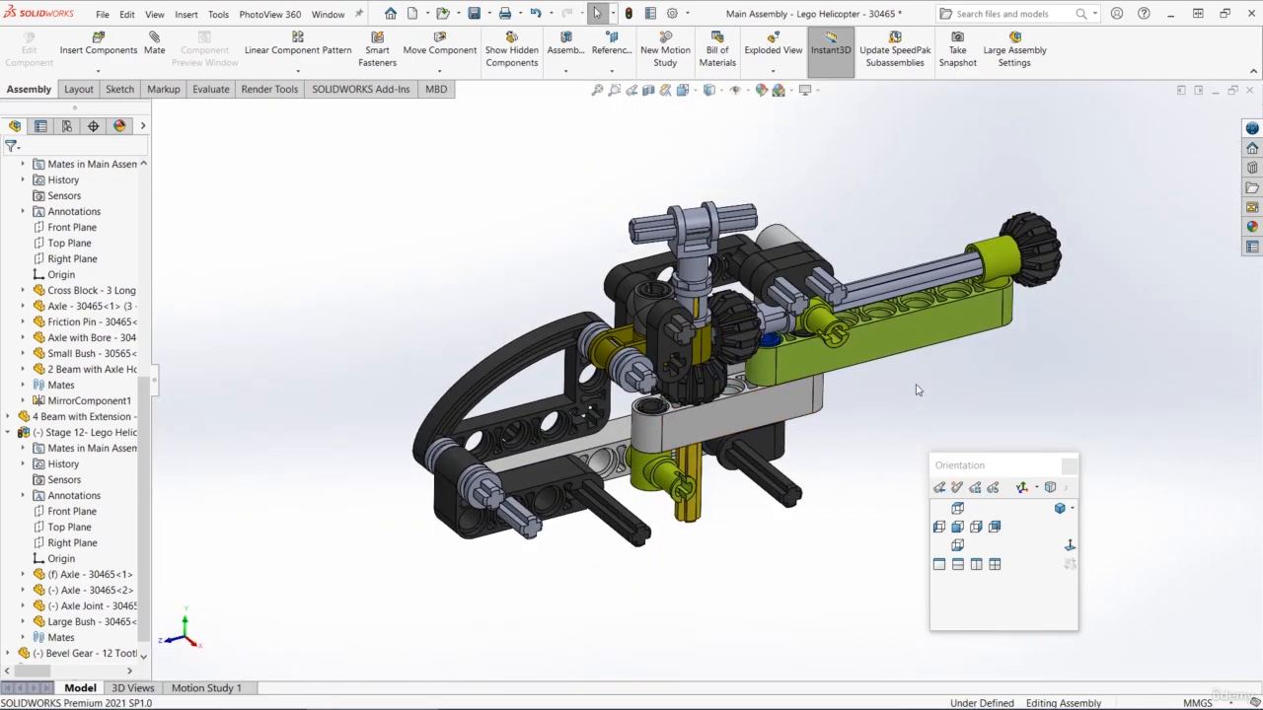